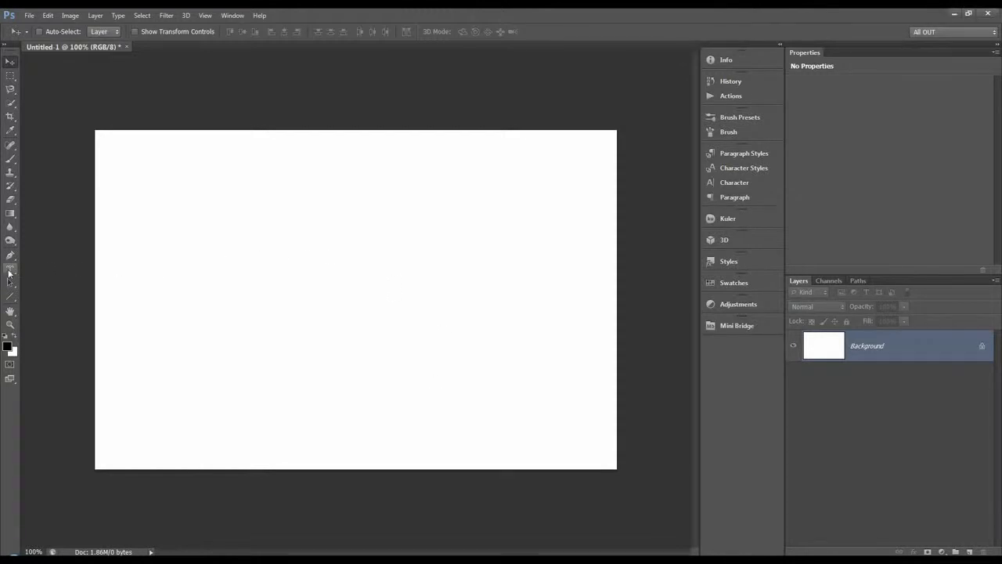
Activate the Horizontal Type tool.
left_click(11, 271)
left_click(67, 268)
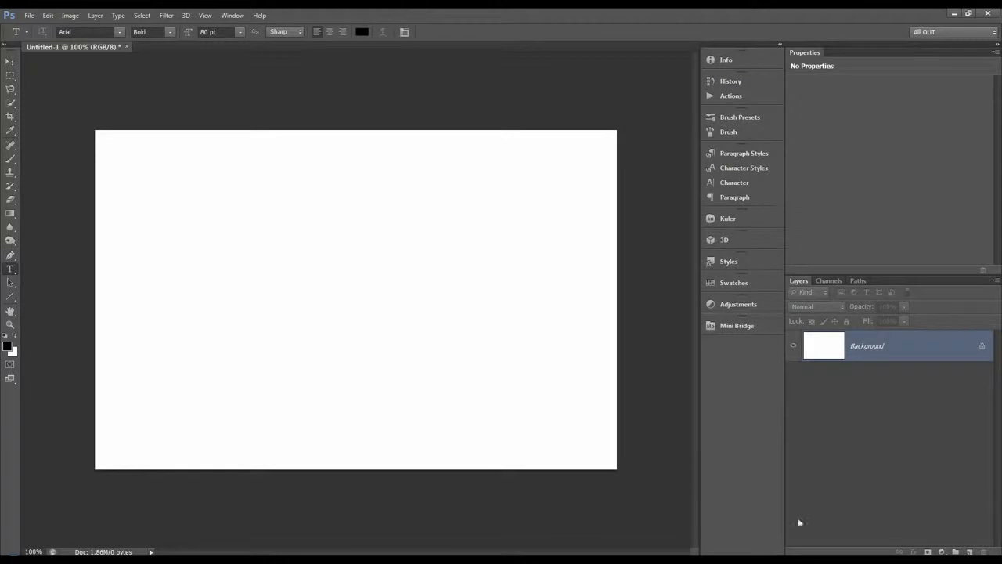
Switch to the Downloads folder in Windows Explorer and extract shark_formal_funnyness.zip in place.
key("alt+Tab")
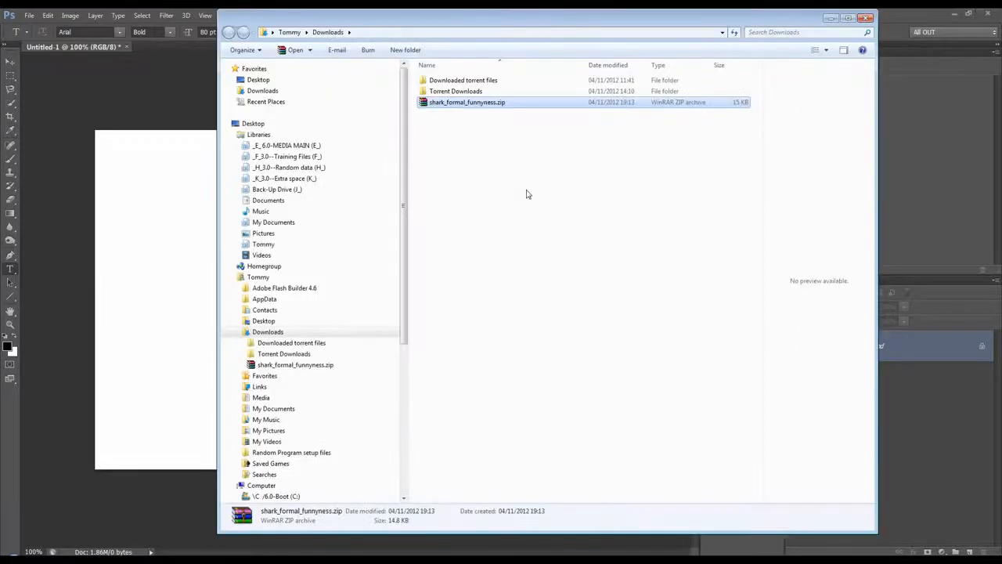
left_click_drag(525, 19, 479, 35)
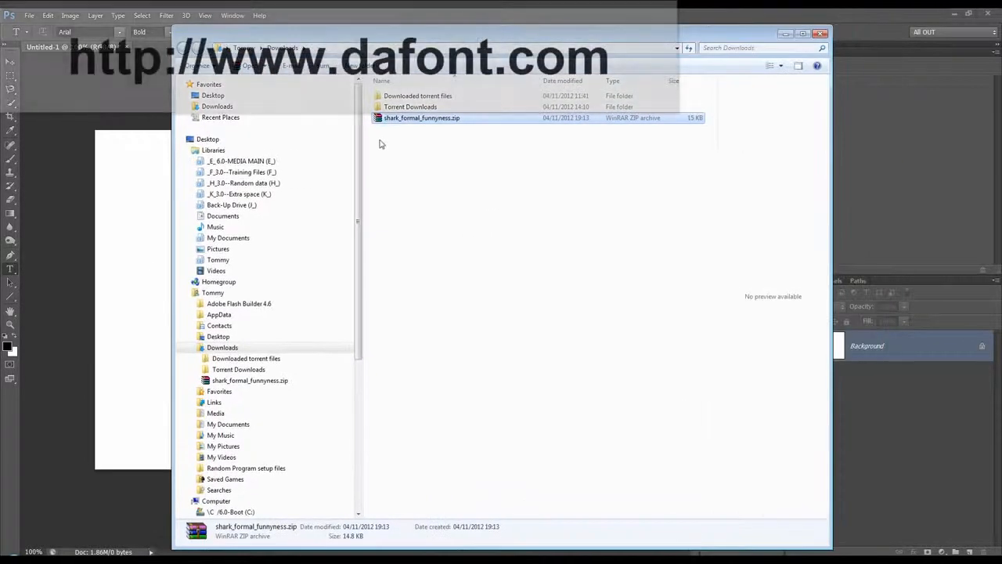
right_click(452, 123)
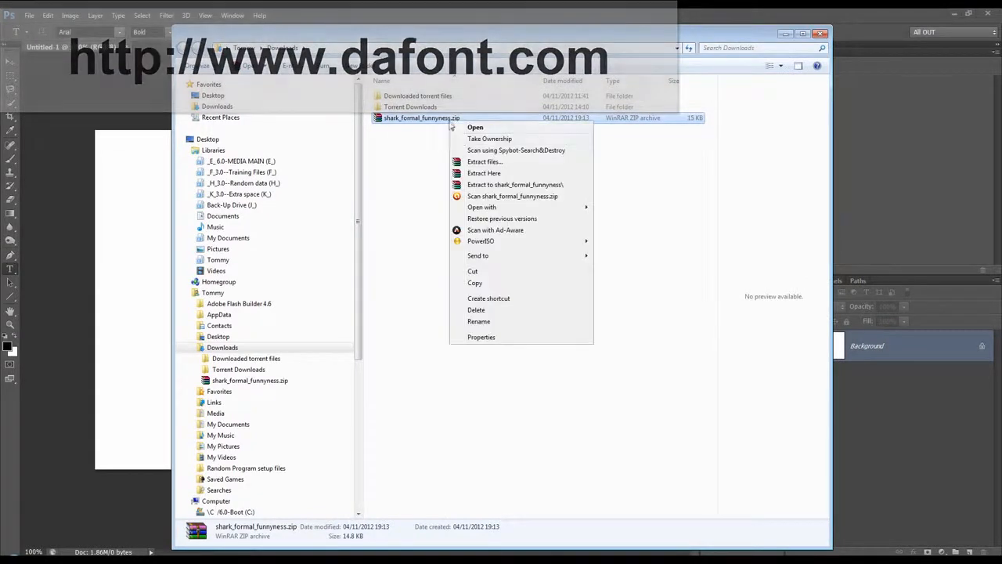
left_click(473, 170)
Delete the shark_formal_funnyness.zip archive from the Downloads folder.
left_click(422, 130)
left_click(423, 120)
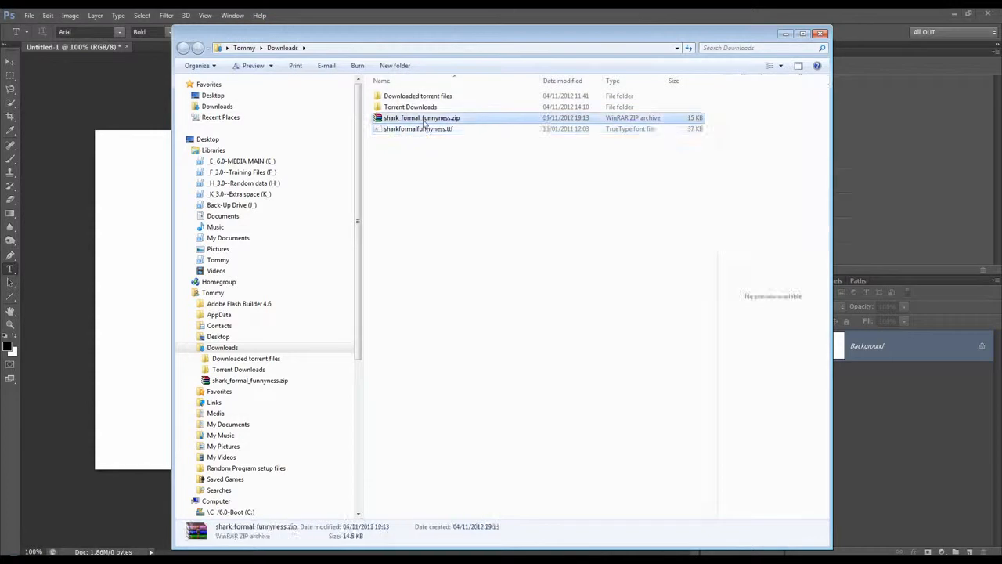
key("Delete")
key("Return")
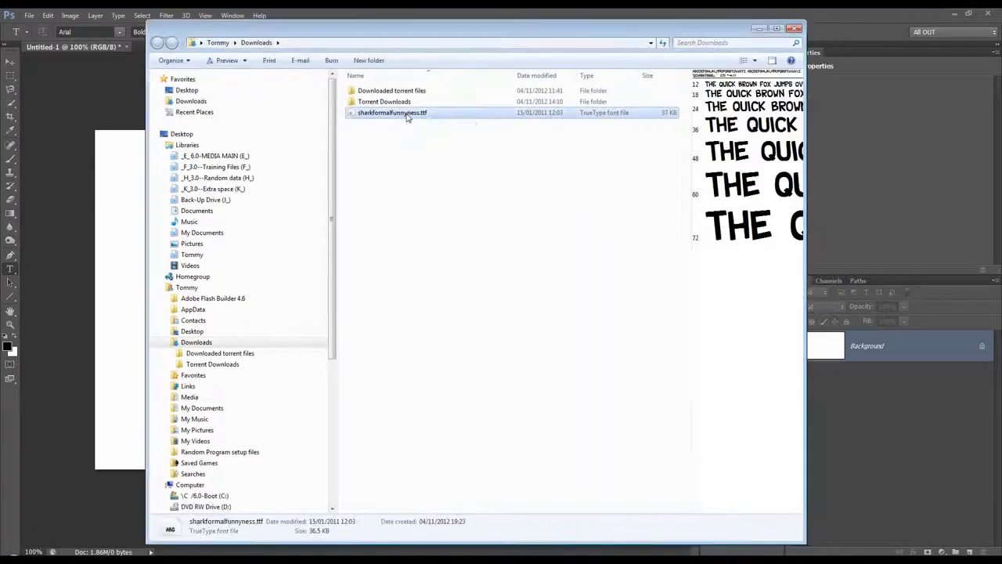
Install the font file sharkformalfunnyness.ttf and minimize the Downloads window to return to Photoshop.
right_click(406, 115)
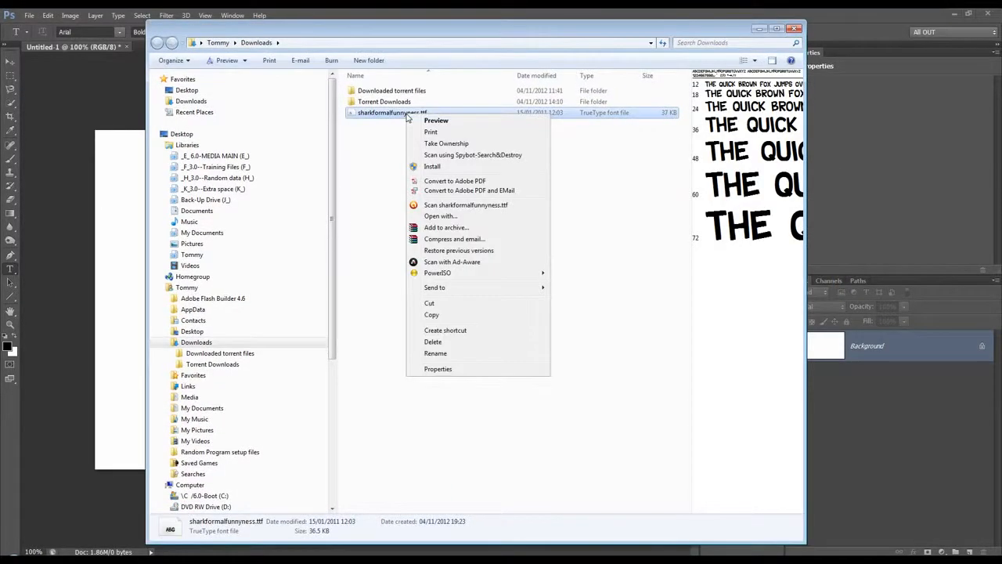
left_click(432, 166)
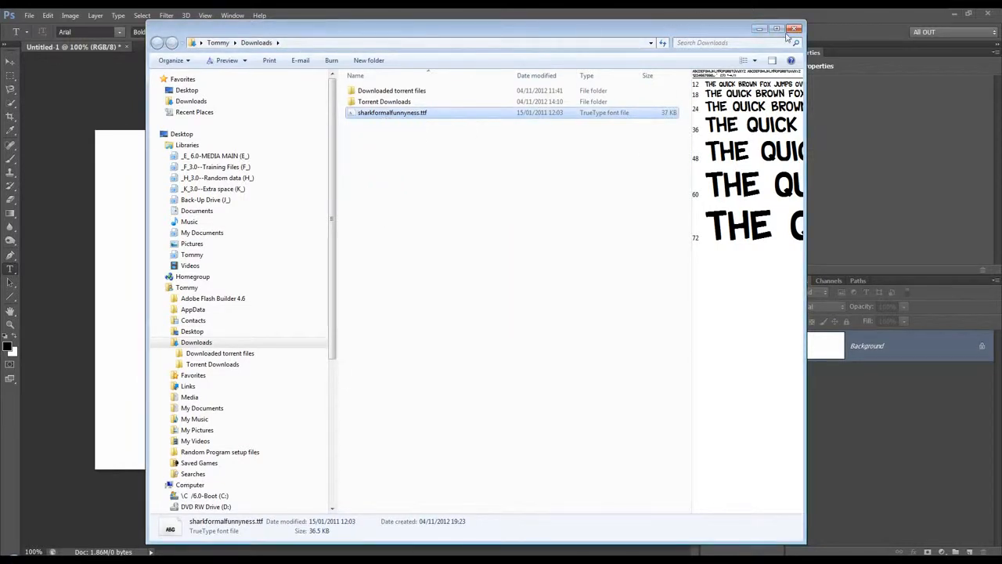
left_click(760, 29)
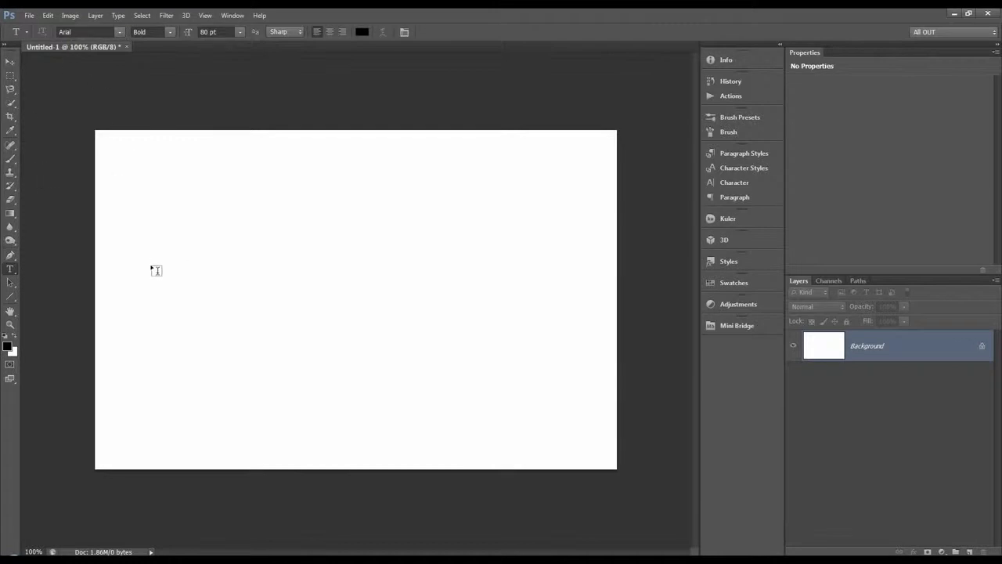
left_click(9, 271)
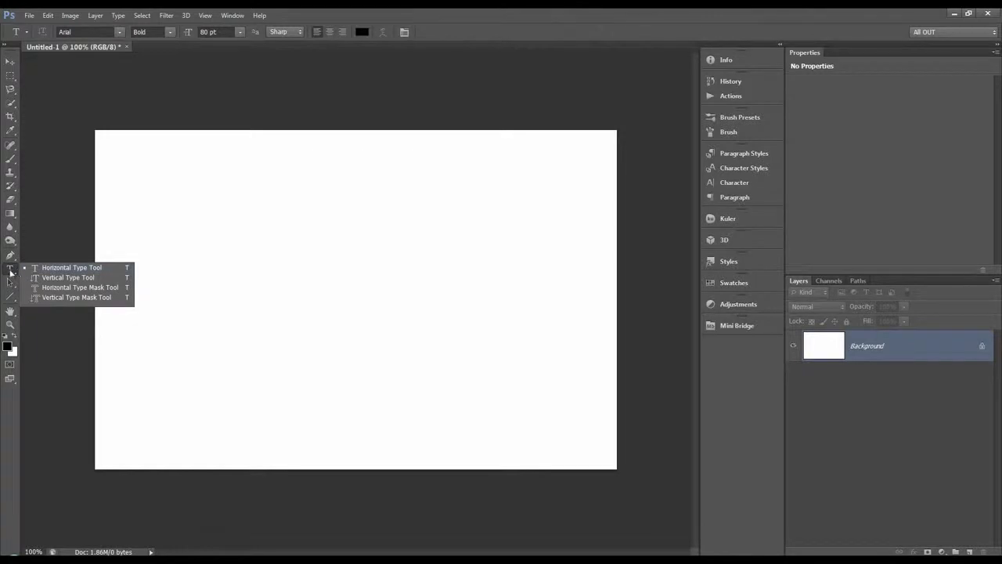
left_click(10, 271)
left_click(9, 272)
left_click(36, 269)
left_click(15, 272)
left_click(8, 271)
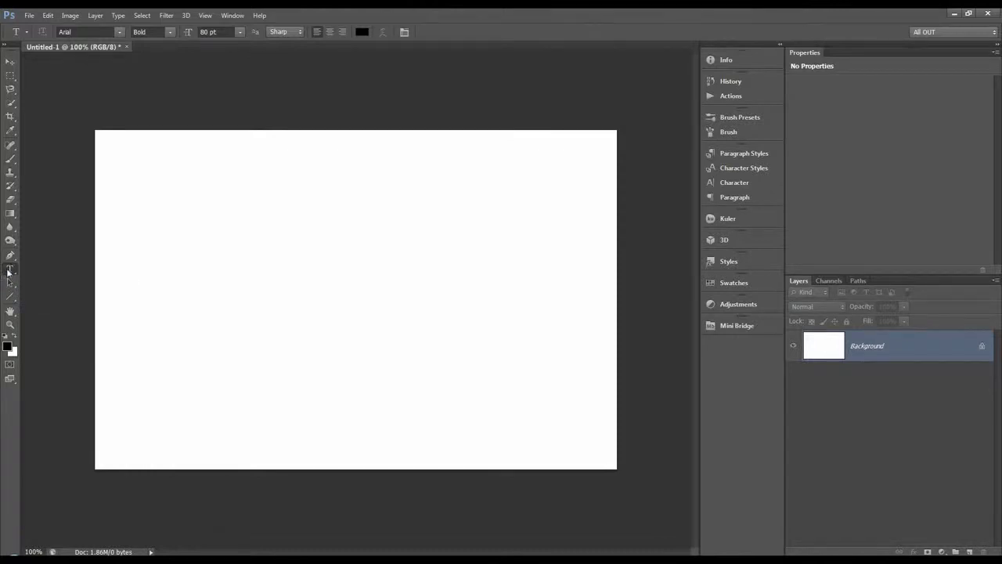
Draw a wide text box across the middle of the canvas with the Horizontal Type tool.
right_click(8, 269)
left_click(49, 268)
mouse_move(148, 326)
left_mouse_down()
mouse_move(172, 266)
mouse_move(433, 226)
mouse_move(532, 226)
left_mouse_up()
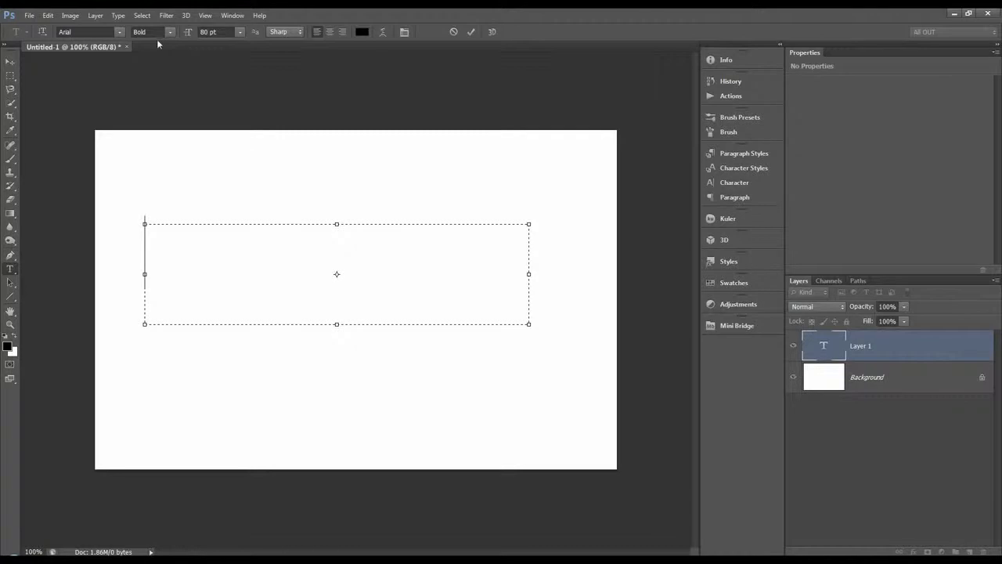
Examine the font family, font style, anti-aliasing and text colour options, keeping Arial Bold, Sharp and black.
left_click(117, 33)
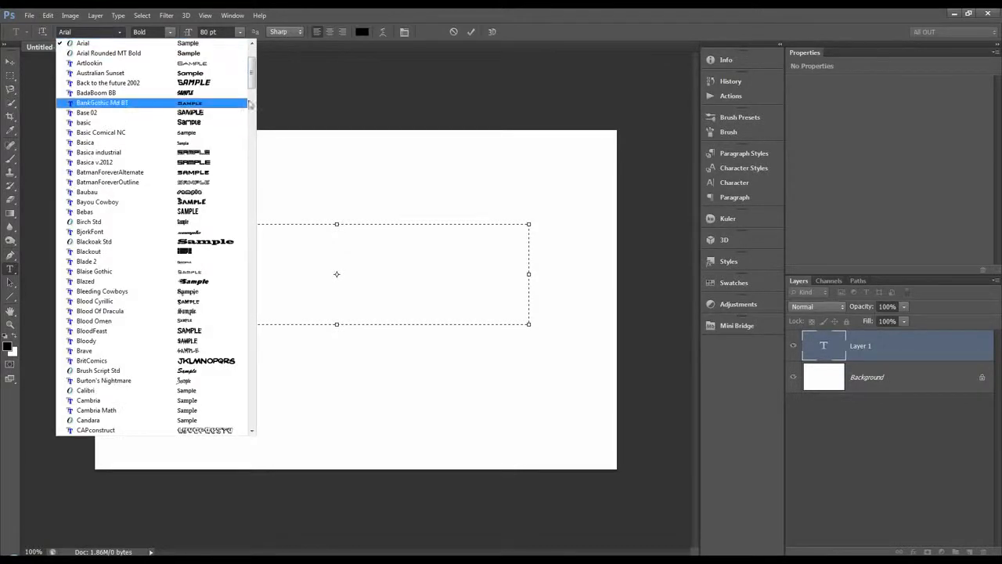
left_click_drag(254, 83, 253, 62)
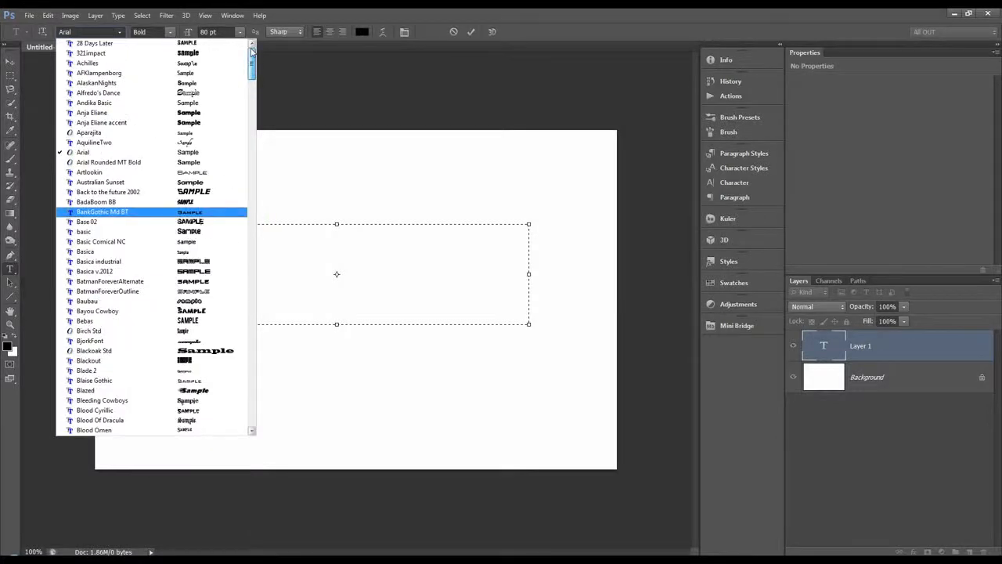
left_click(121, 33)
left_click(157, 32)
left_click(168, 83)
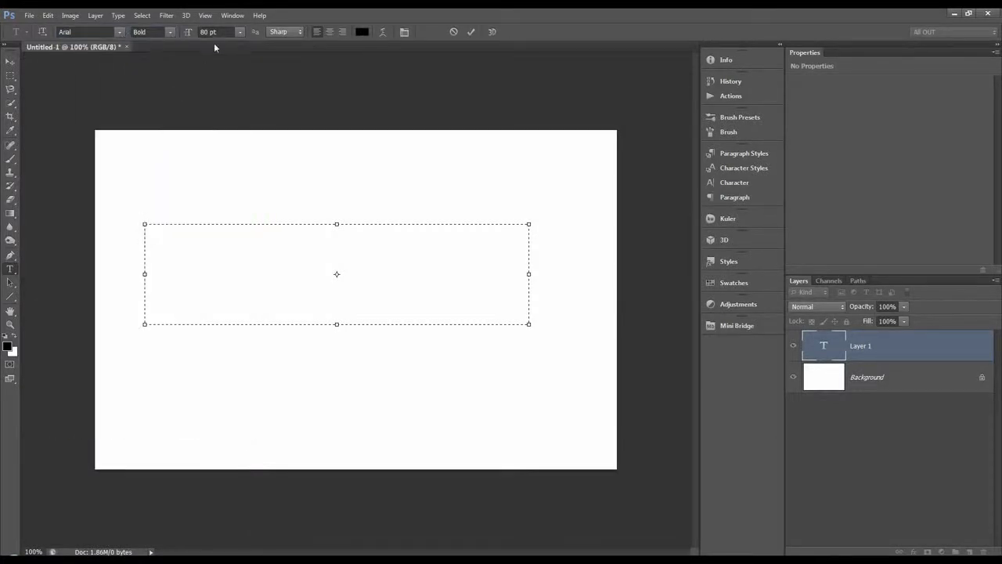
left_click(293, 33)
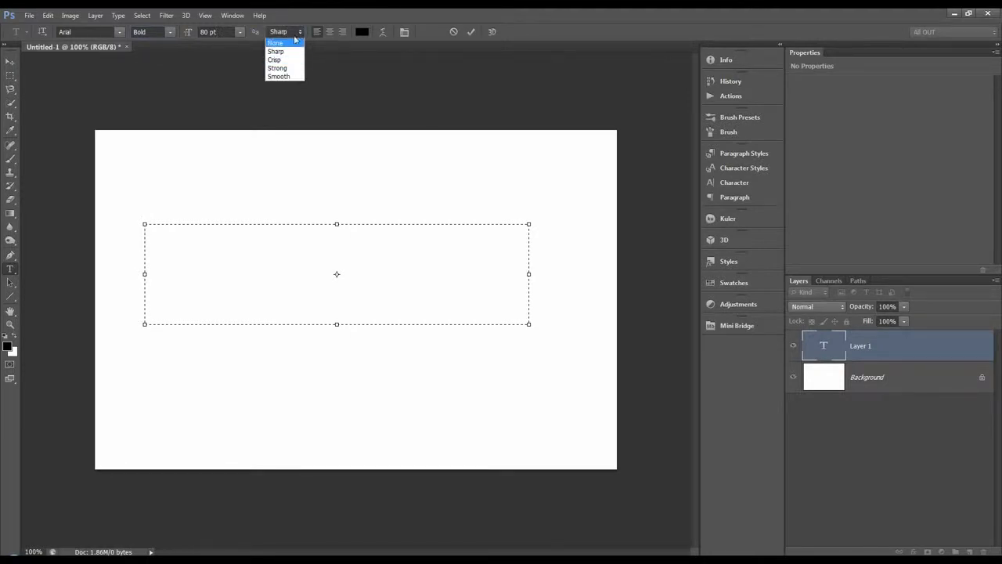
left_click(302, 33)
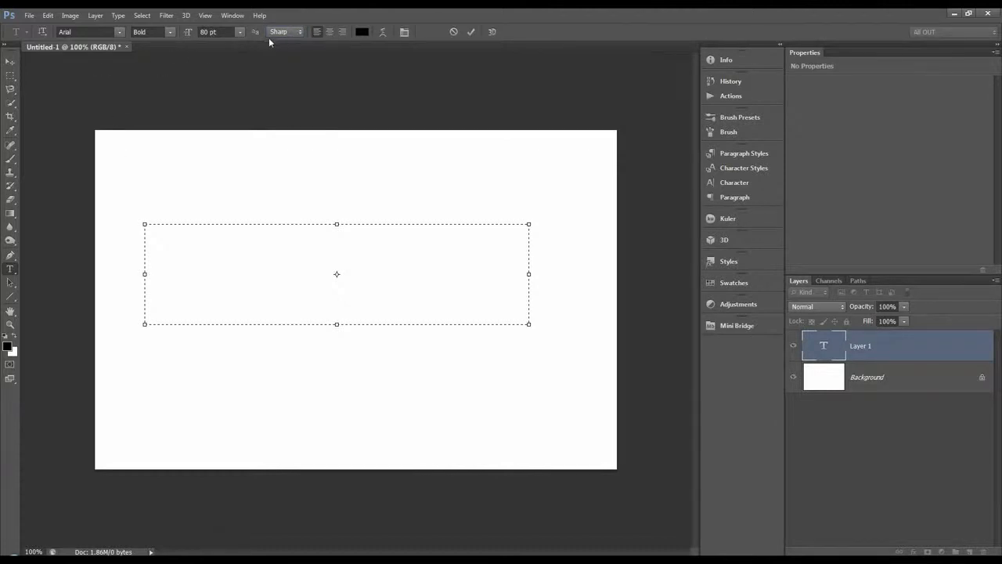
left_click(361, 32)
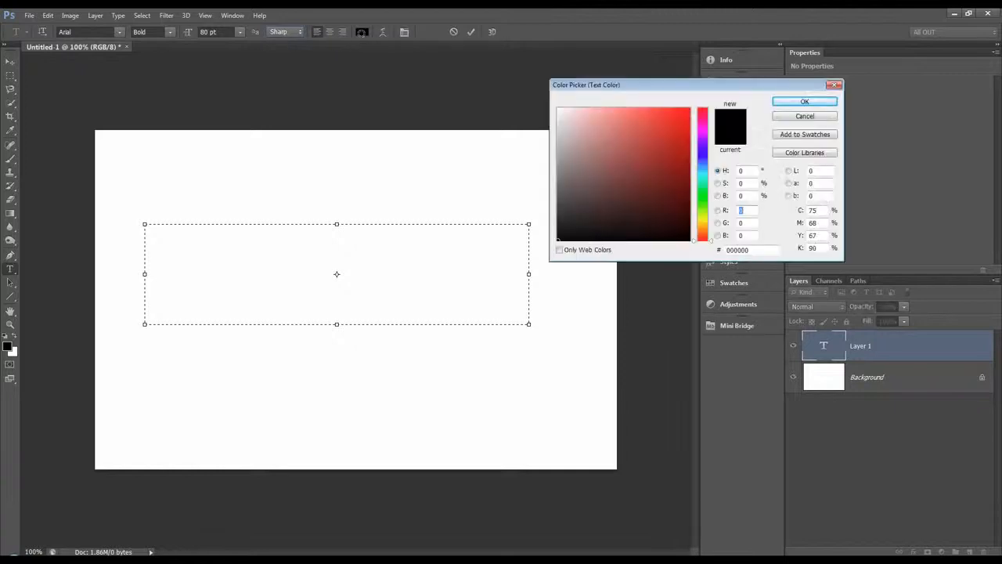
left_click(805, 102)
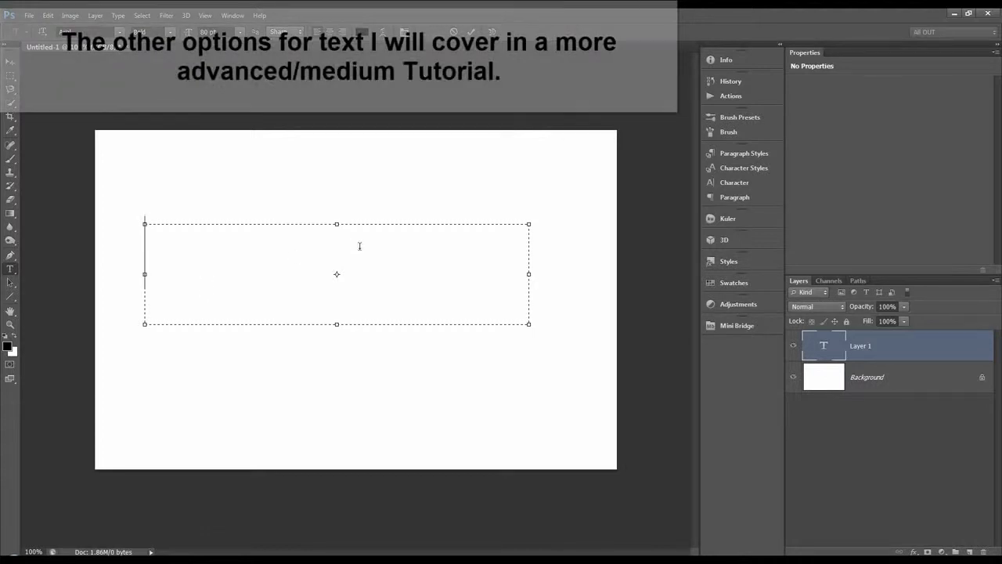
Enter "TEXT-" in the text box, commit it, and delete that text layer.
type("TEXT")
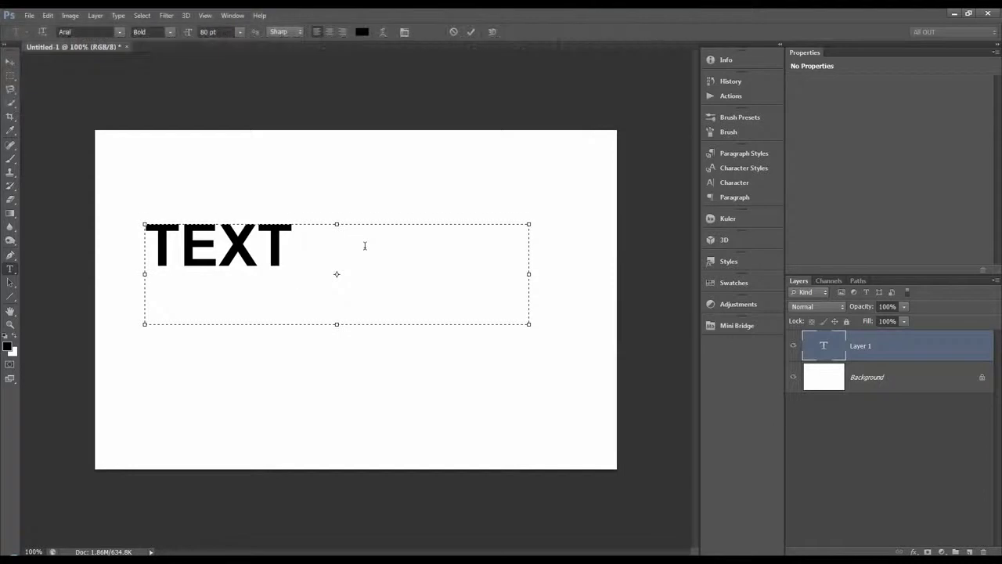
type("TTTTTT")
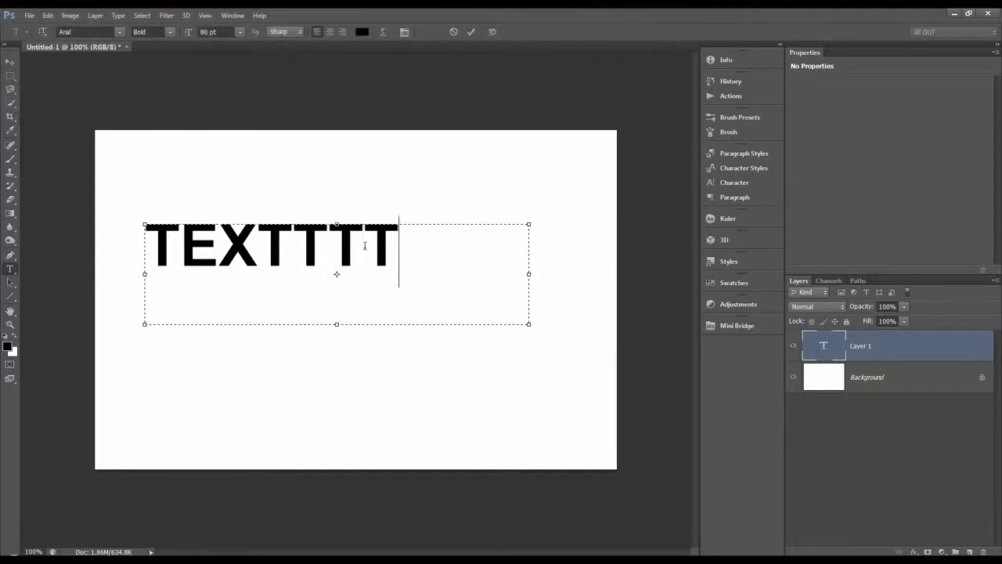
key("BackSpace")
key("BackSpace")
key("BackSpace")
key("BackSpace")
key("BackSpace")
key("BackSpace")
type("-")
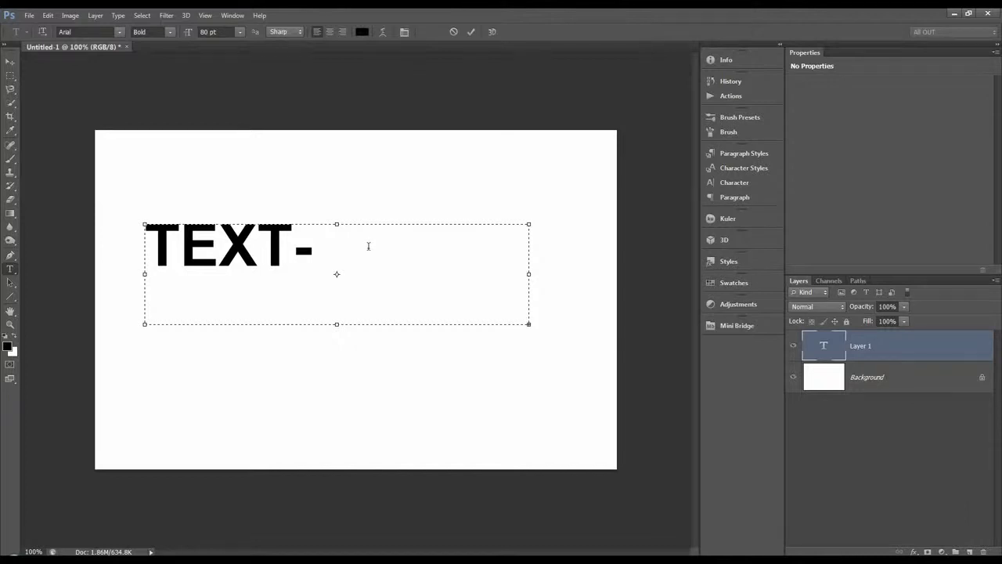
left_click(470, 33)
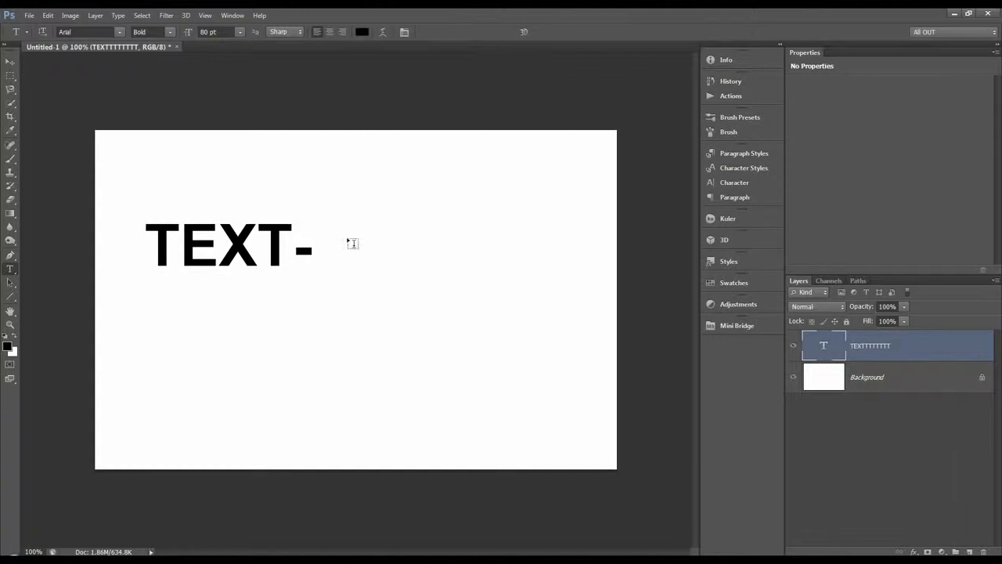
left_click(983, 552)
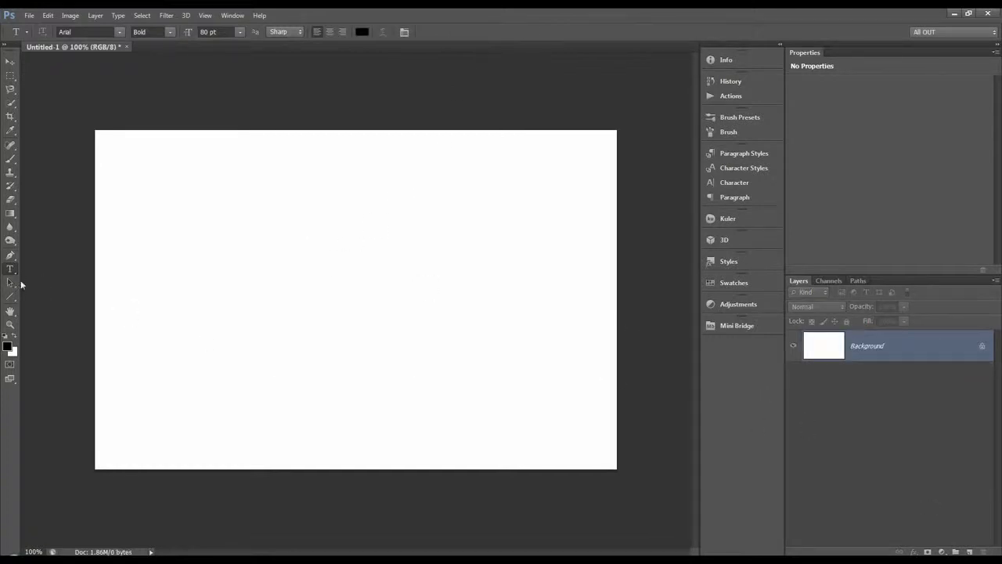
Add point text reading "TEXT" on the canvas, enlarge it to about 184 pt while editing, and commit it.
left_click(198, 288)
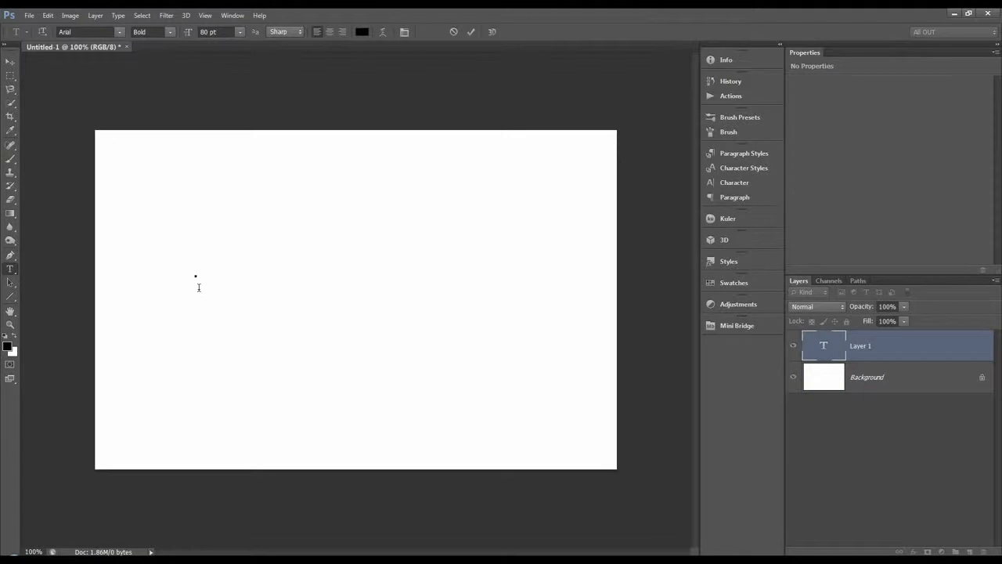
type("TEXT")
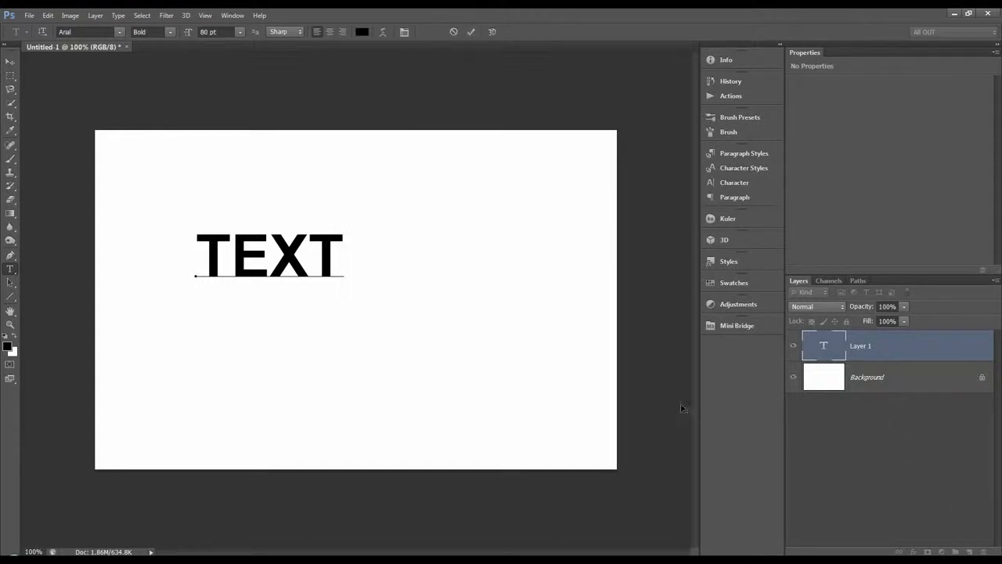
key("ctrl")
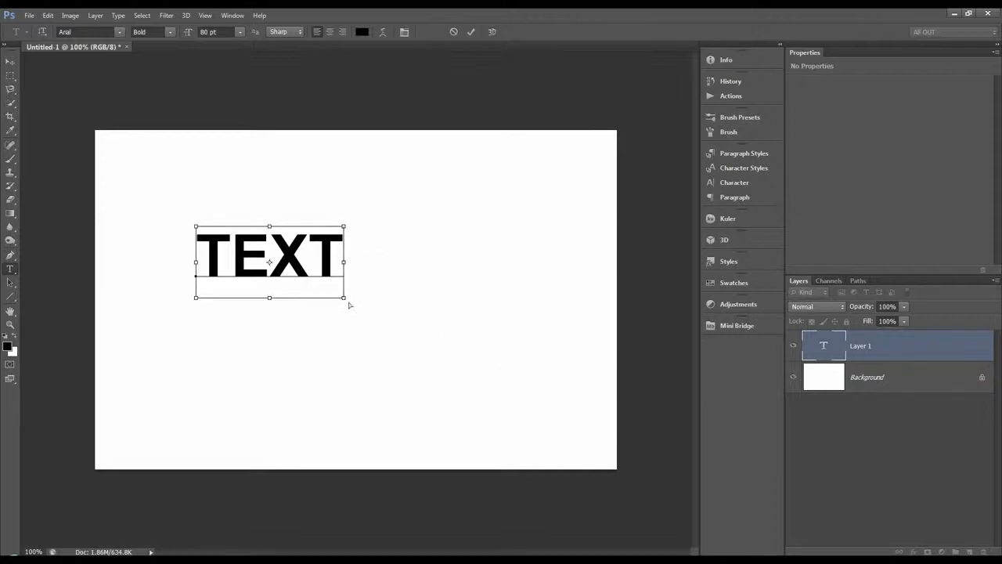
left_click_drag(345, 301, 496, 362)
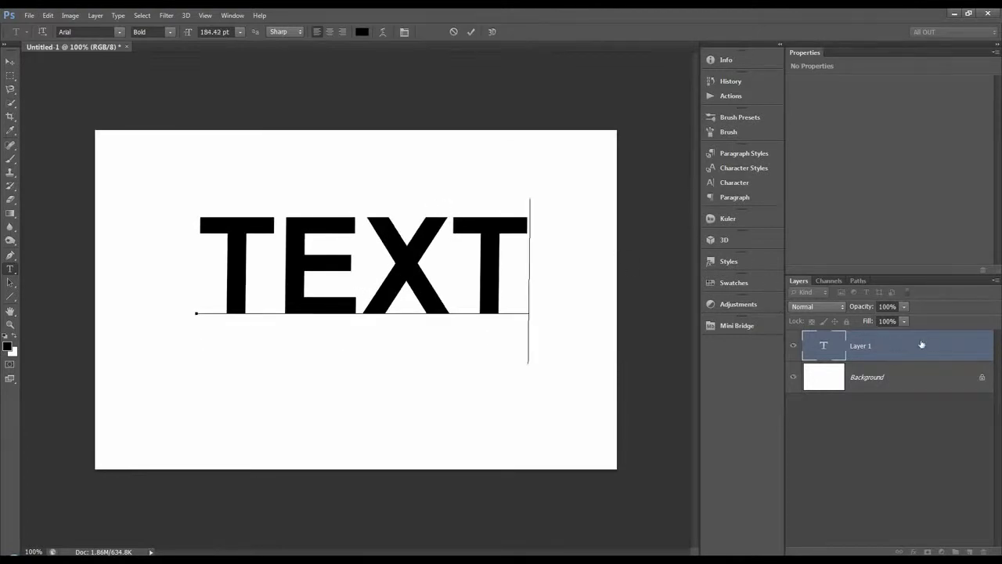
left_click(471, 32)
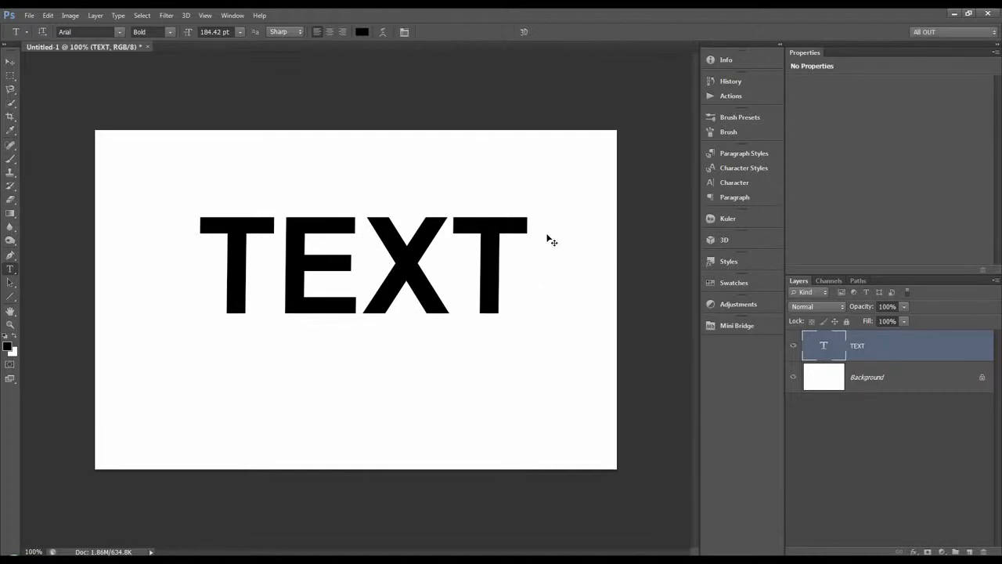
Scale the TEXT layer down about its centre to about 115.5 pt with Free Transform, and set its font size to 72 pt.
key("ctrl+t")
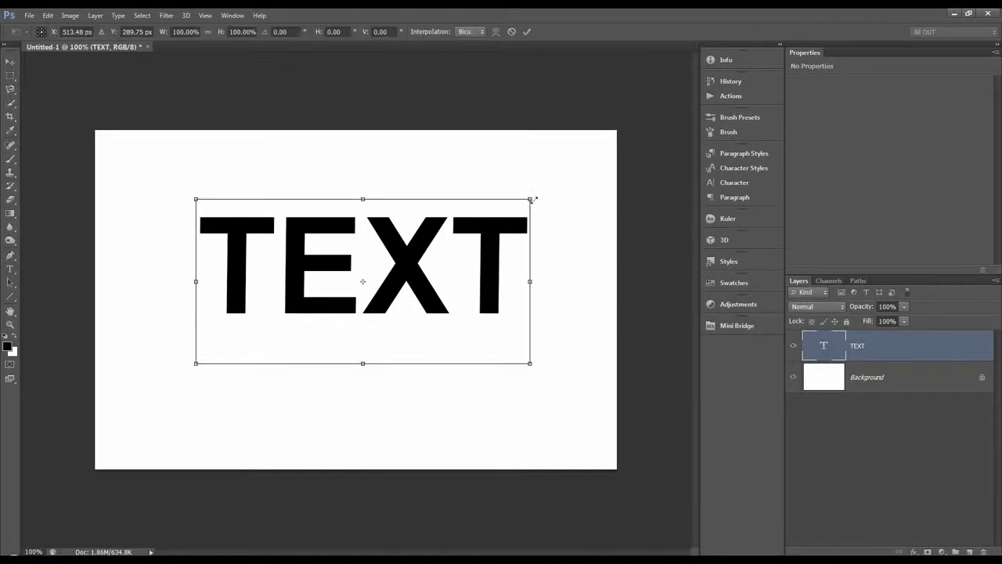
key("Escape")
double_click(838, 351)
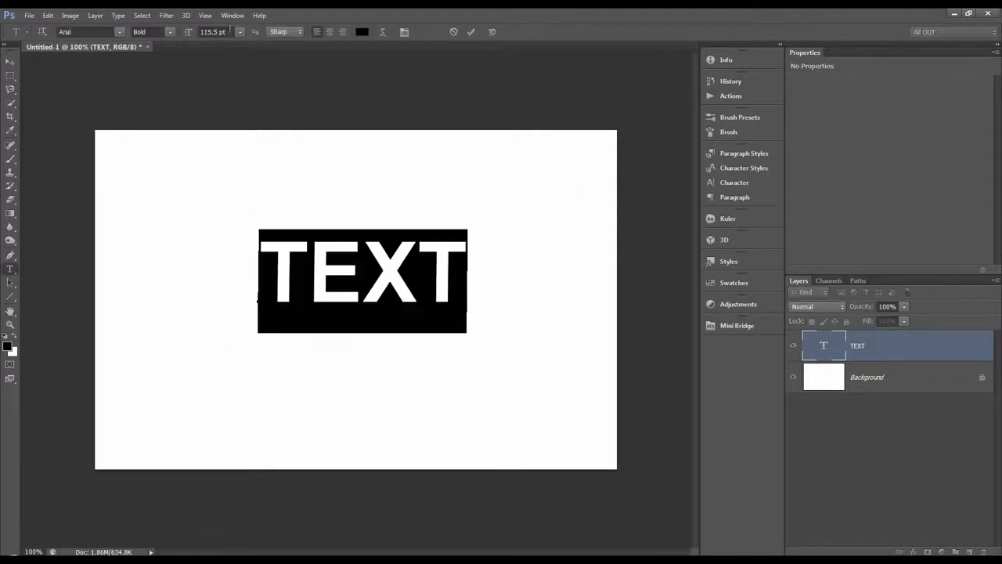
left_click(240, 32)
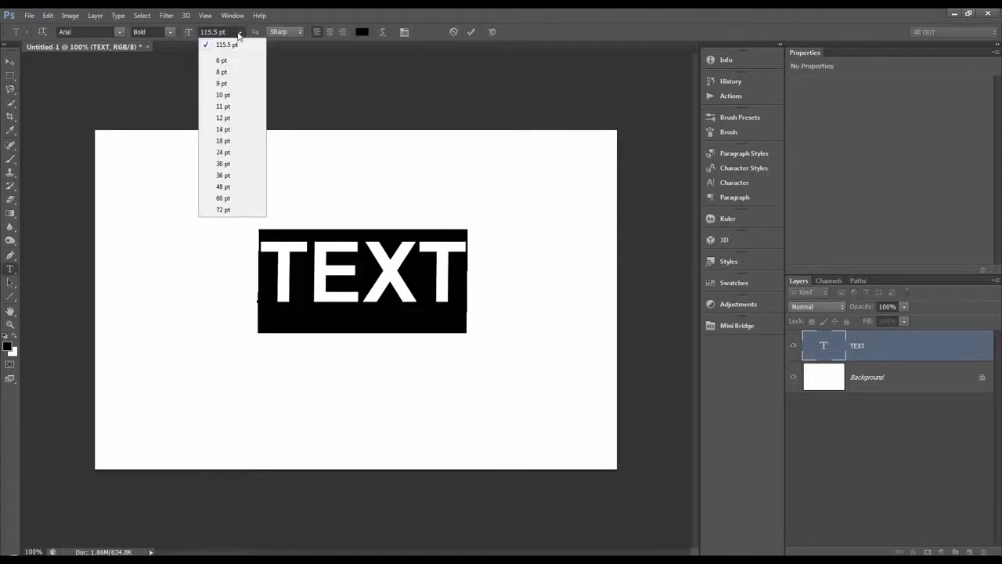
left_click(235, 211)
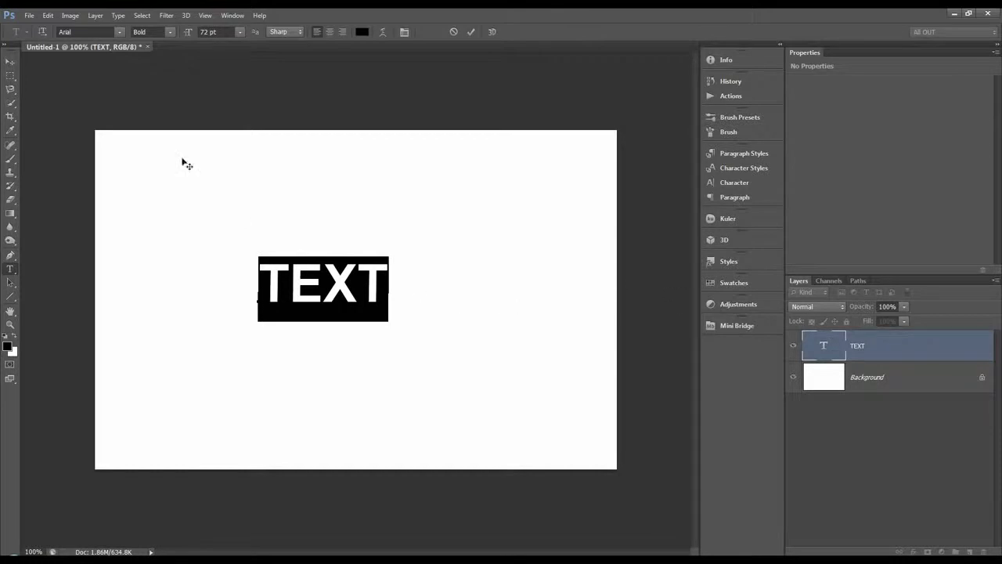
Change the font of the selected "TEXT" lettering to Arial Rounded MT Bold.
left_click(120, 32)
left_click(122, 35)
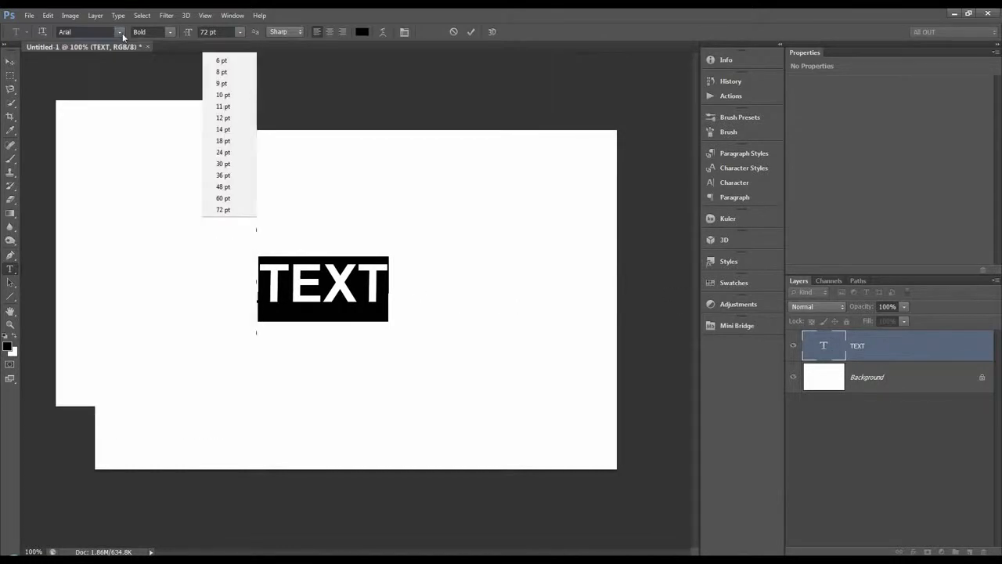
left_click(95, 31)
key("Down")
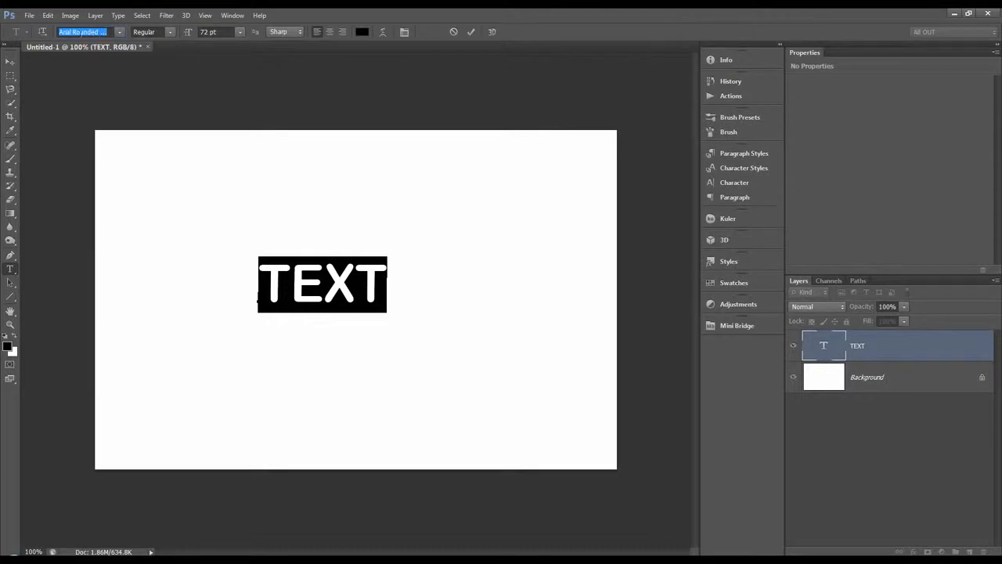
Preview several neighbouring fonts on the selected TEXT lettering, choose Arial Regular, and commit the text edit.
key("Down")
key("Down")
key("Down")
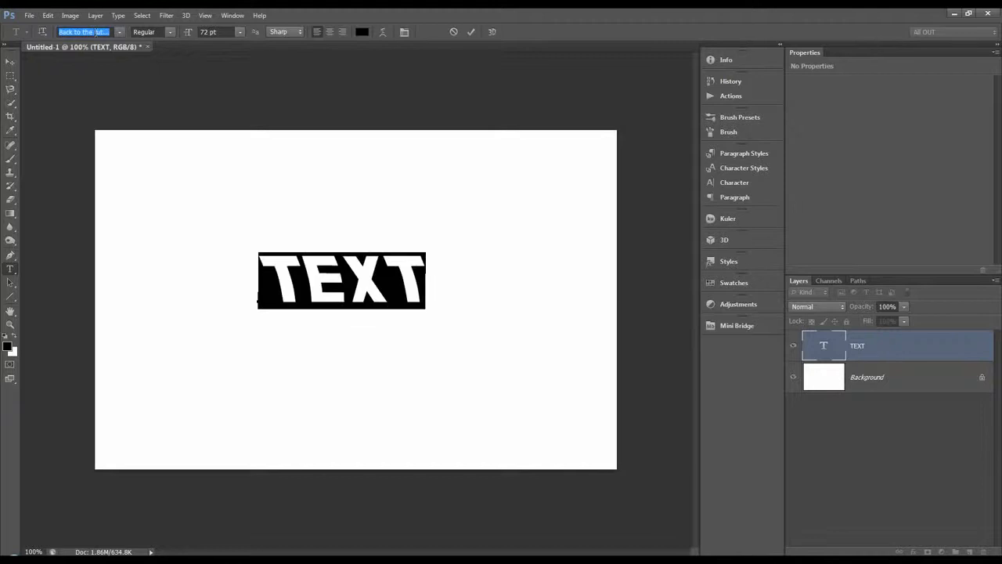
key("Down")
key("Down")
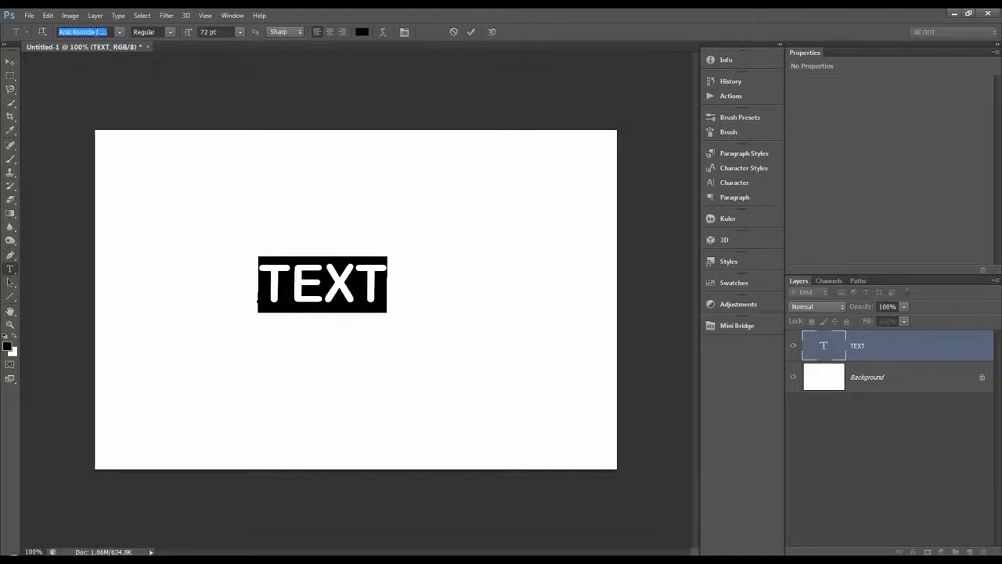
key("Up")
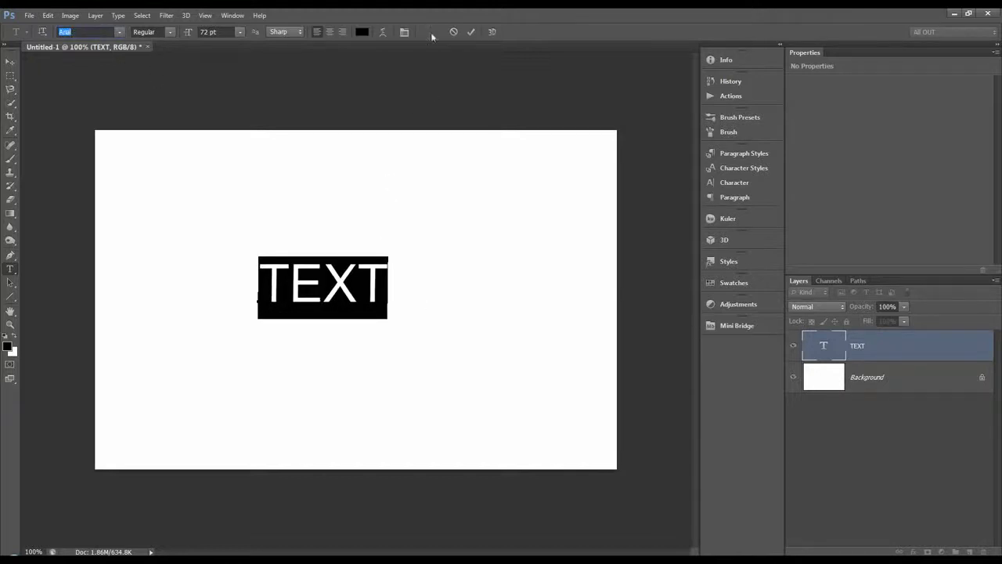
left_click(471, 32)
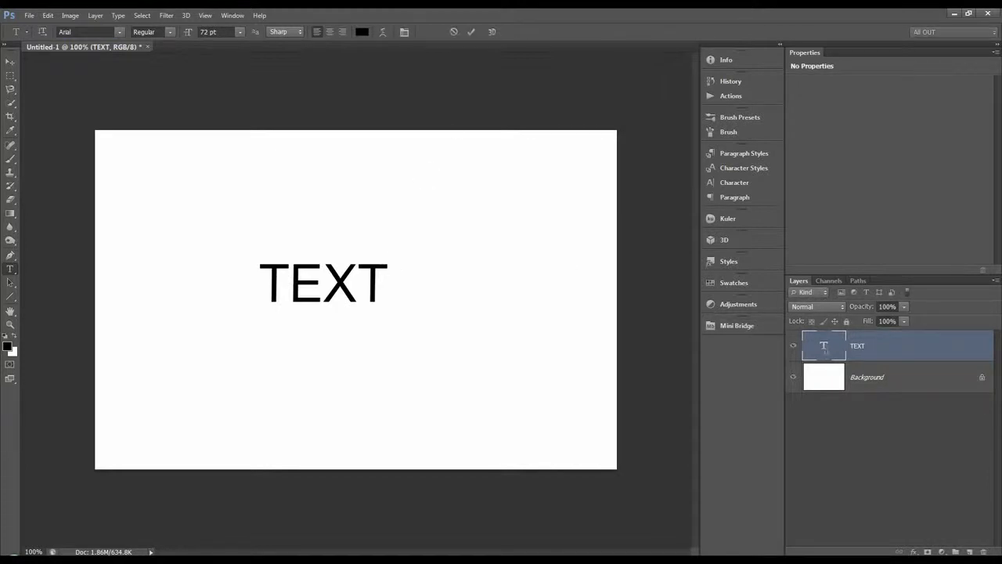
Try pure red (ff0000) as the colour of the TEXT lettering, set it back to black, and finish the edit.
double_click(825, 354)
left_click(363, 33)
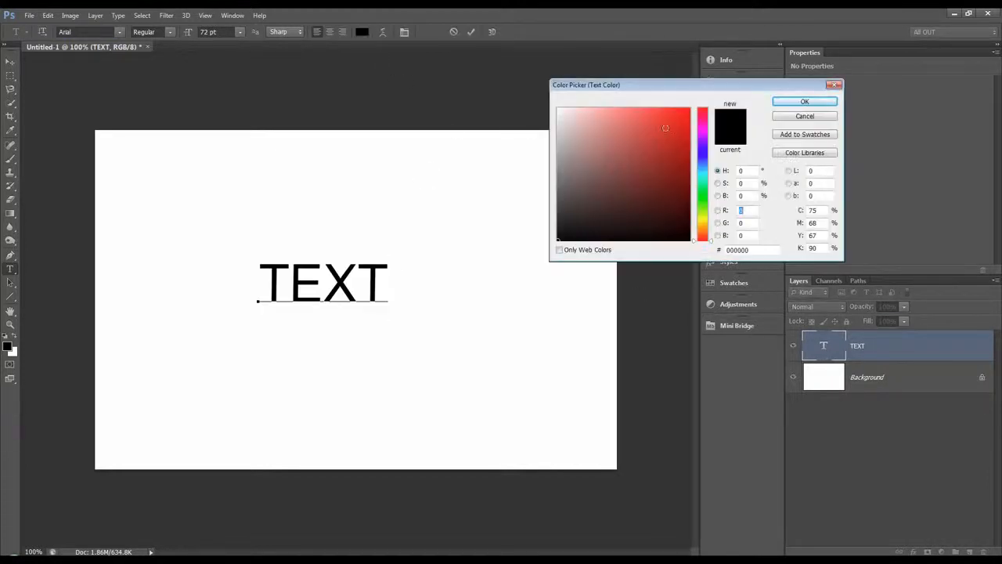
left_click_drag(658, 130, 722, 108)
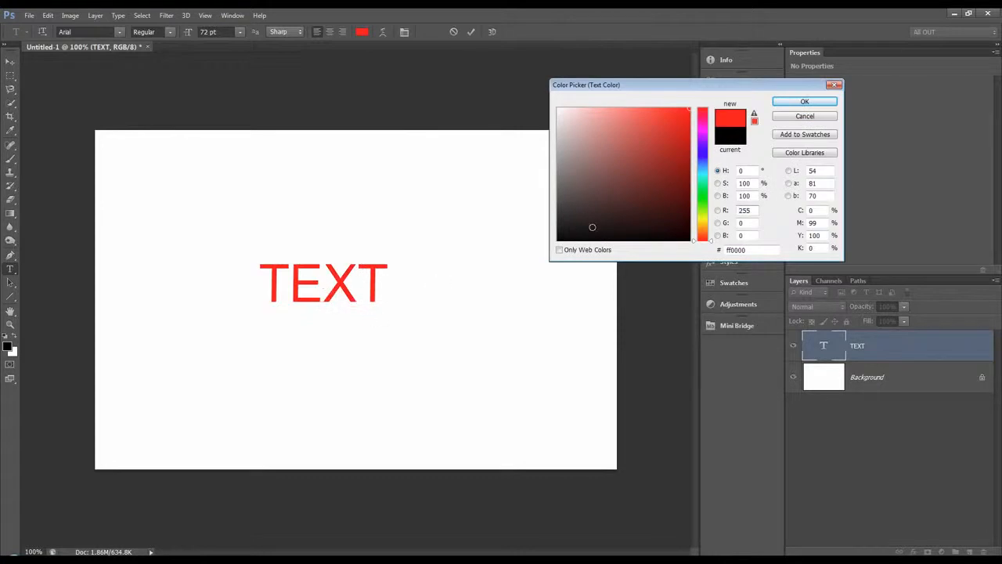
left_click(583, 239)
left_click(804, 102)
left_click(448, 294)
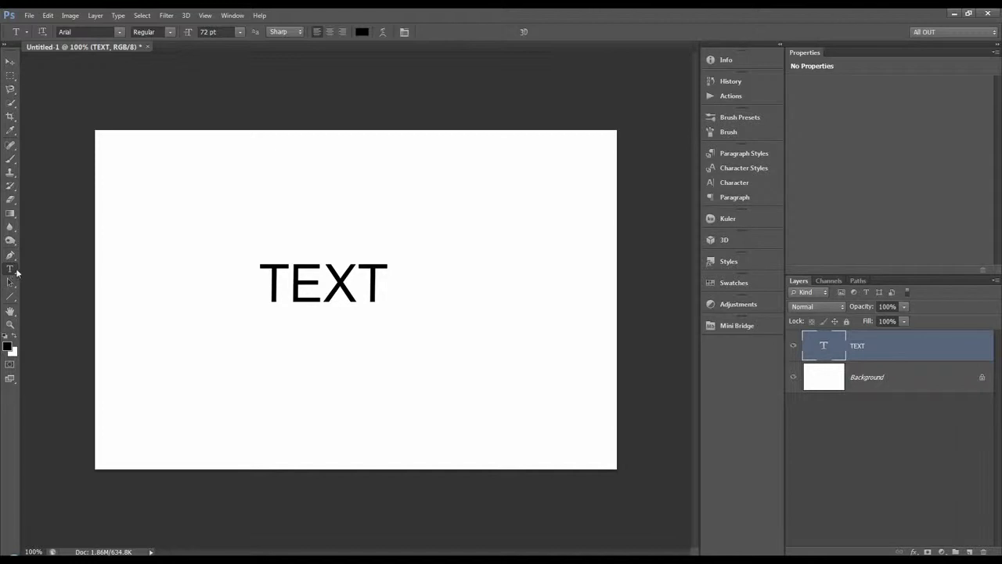
Add vertical point text reading "TEXT" with the Vertical Type tool, place it beside the horizontal lettering, and commit it.
right_click(11, 271)
left_click(63, 278)
left_click(486, 393)
type("TEXT")
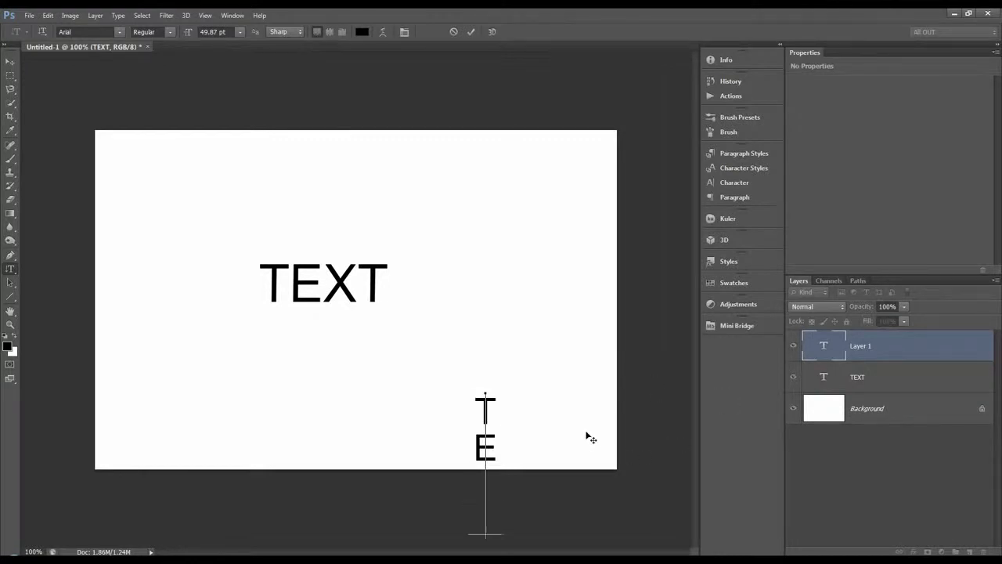
left_click_drag(586, 440, 581, 280)
left_click(471, 31)
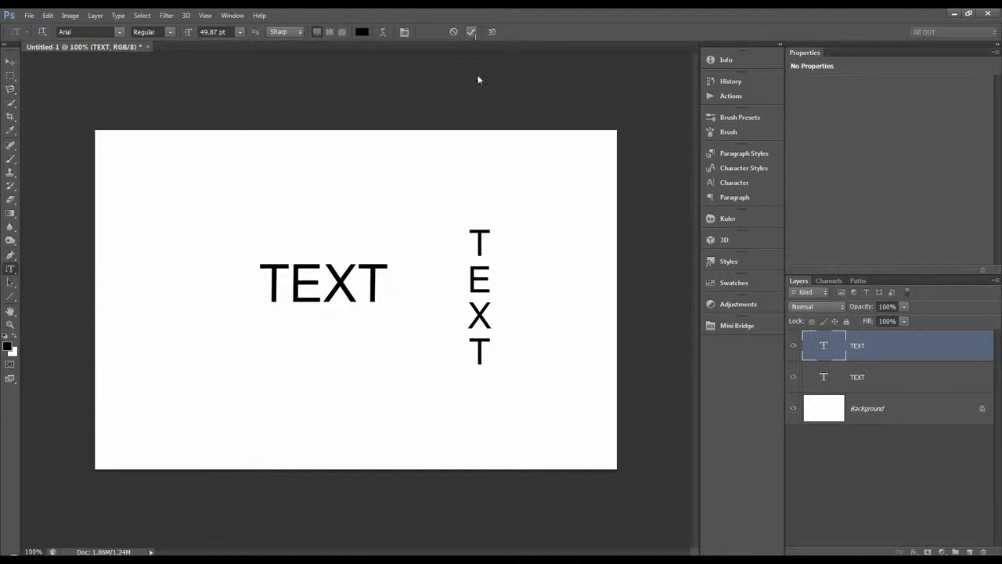
Delete both TEXT layers and activate the Horizontal Type Mask tool.
left_click(928, 384, "shift")
left_click(983, 551)
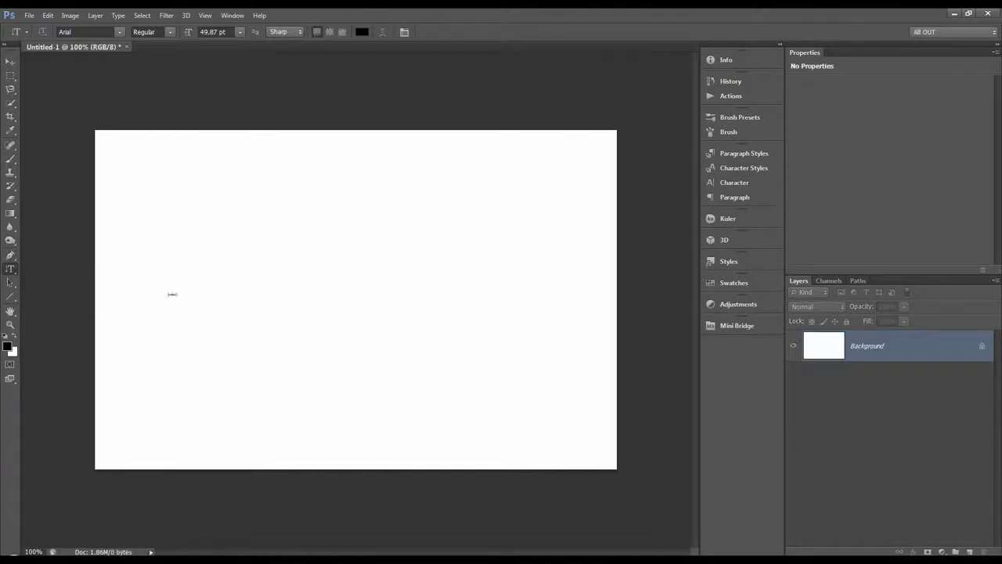
left_click(11, 269)
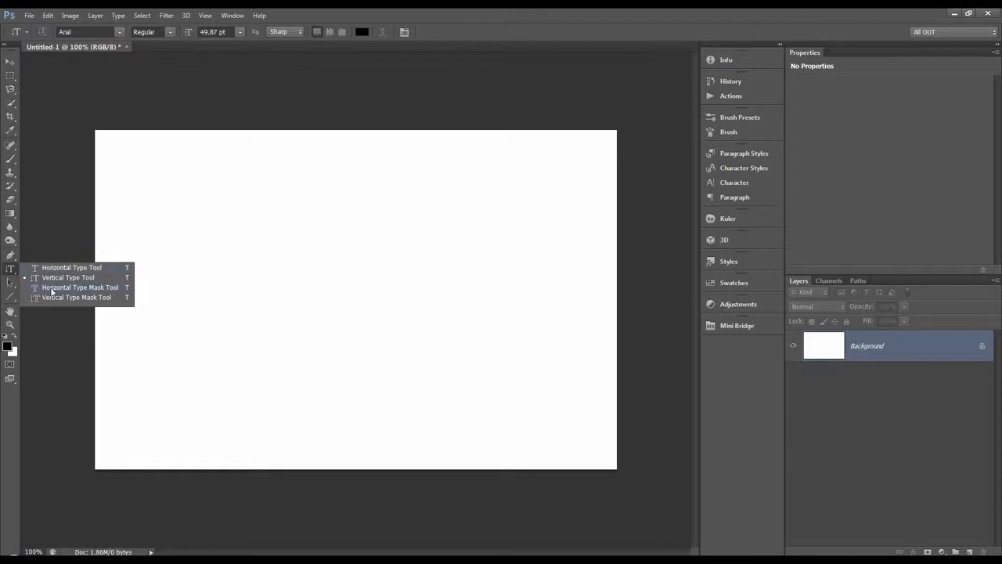
left_click(52, 288)
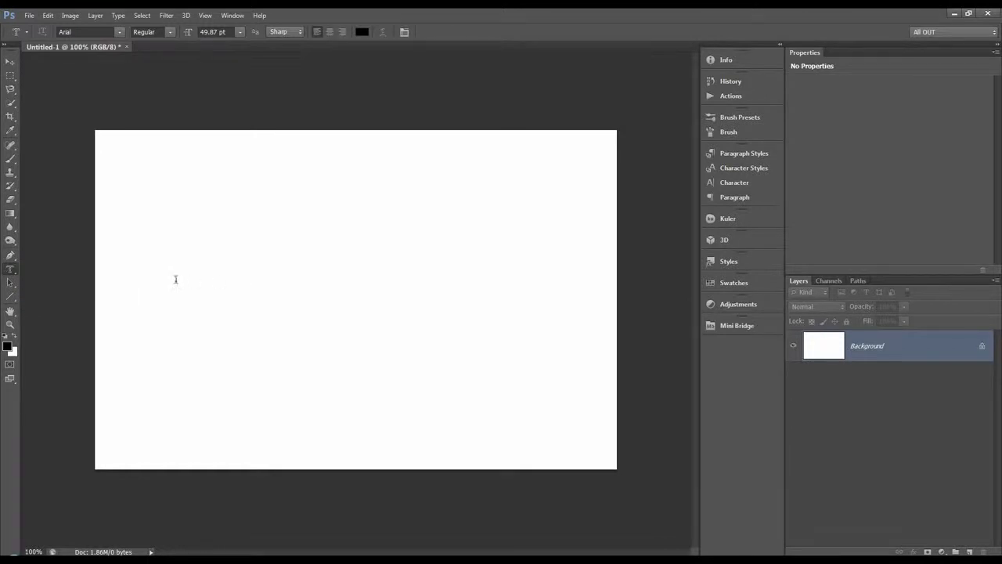
left_click(11, 269)
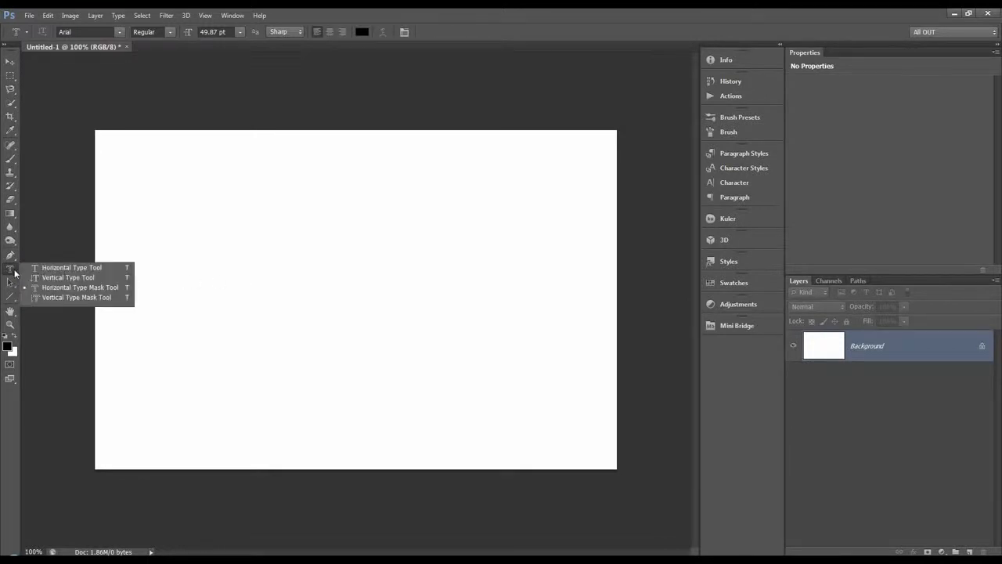
left_click(119, 287)
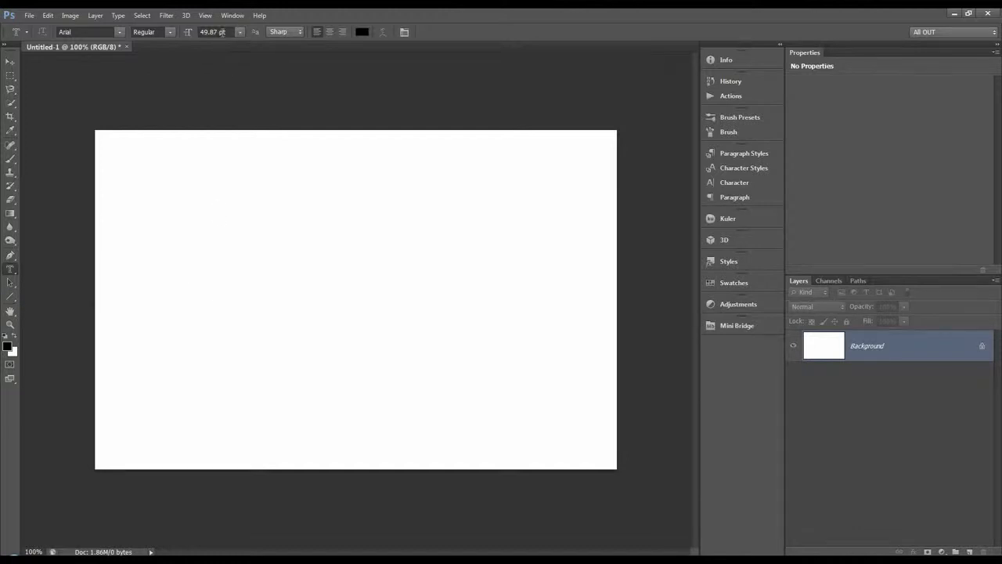
Set the type mask's font size to 100 pt and its font style to Bold.
double_click(222, 32)
type("100")
key("Return")
left_click(170, 32)
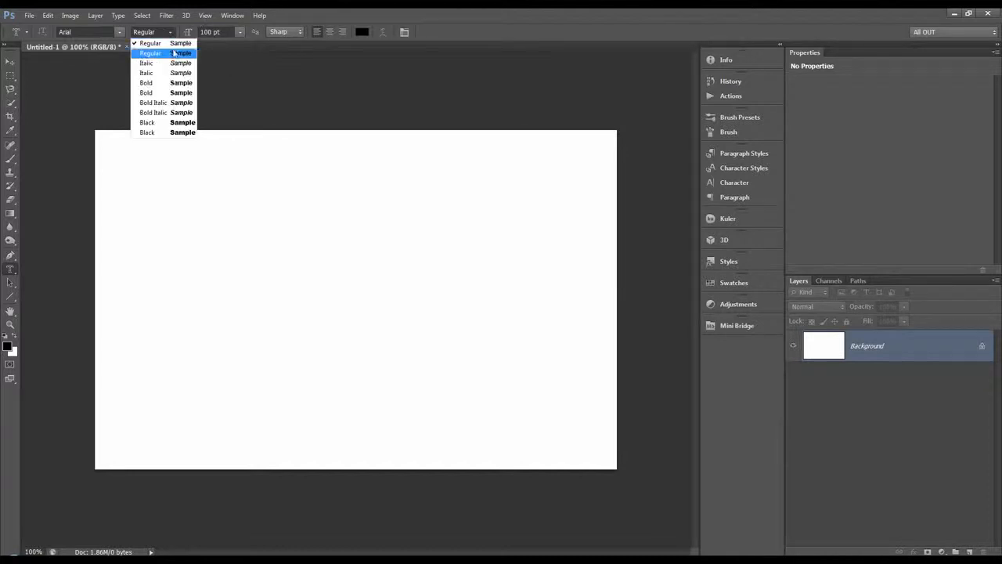
left_click(183, 83)
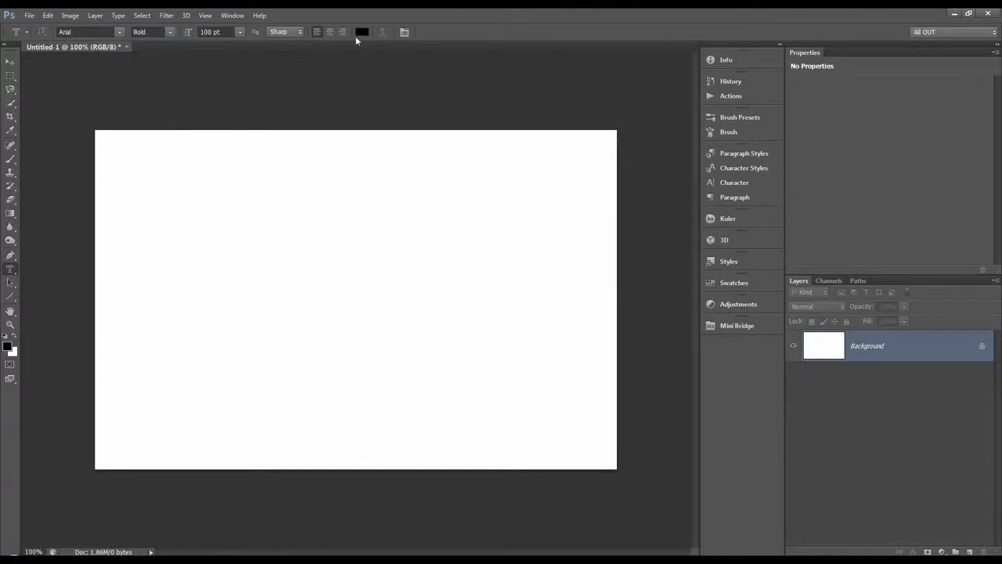
Create a type mask reading "TEXT" on the blank canvas and commit it as a selection.
left_click(206, 289)
type("TE")
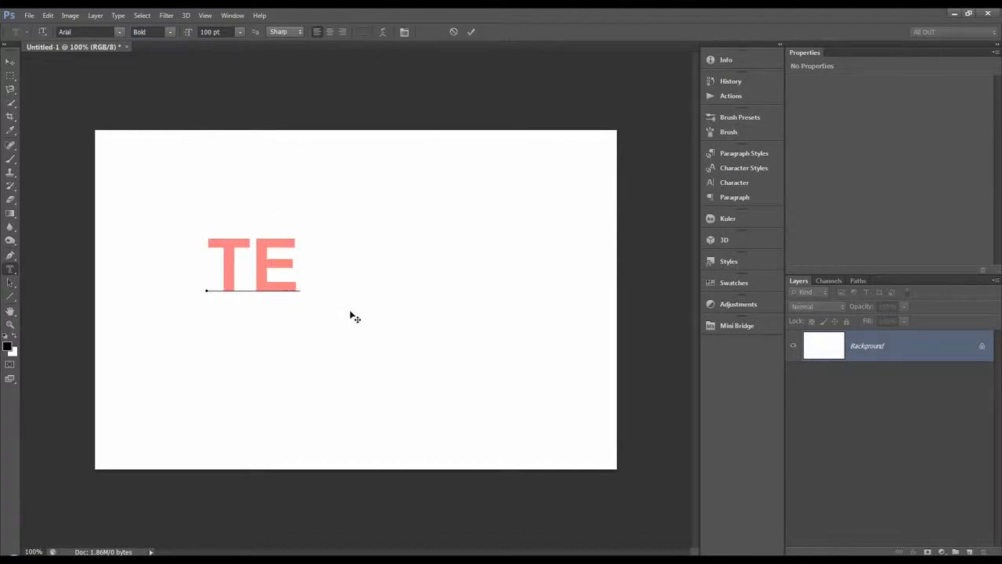
type("XT")
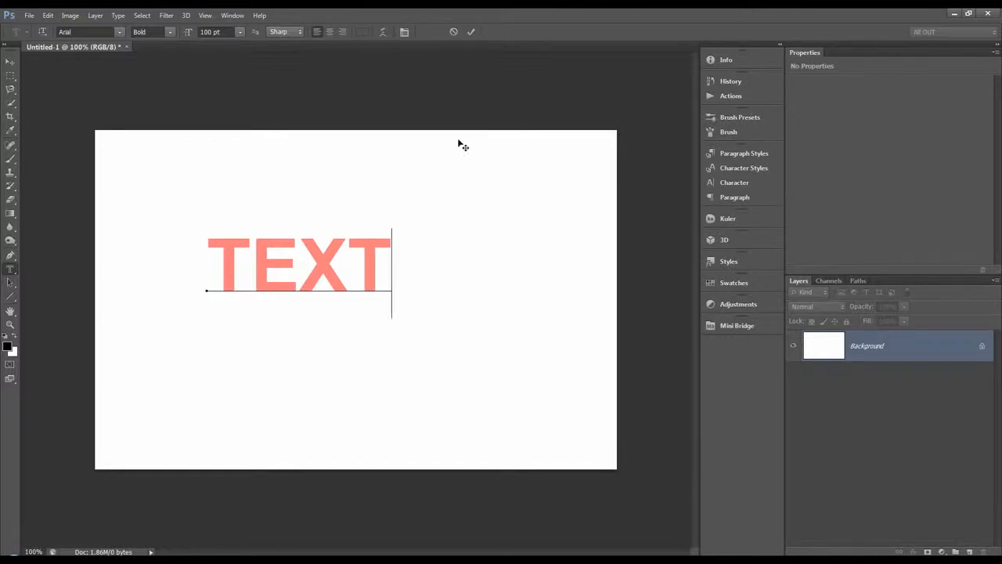
left_click(478, 32)
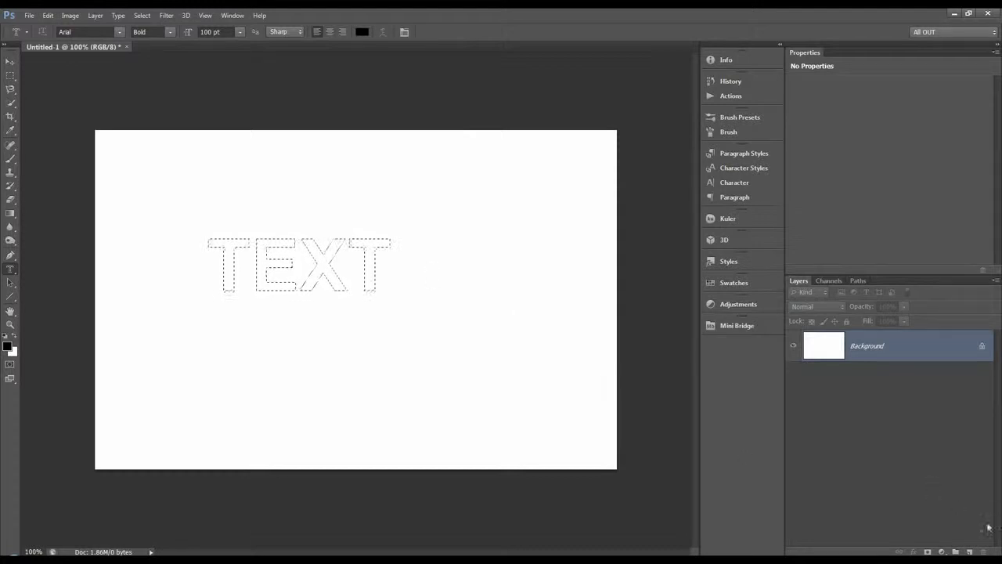
Add a new layer, enlarge the TEXT selection with Transform Selection, move it near the canvas centre, and apply the transform.
left_click(969, 551)
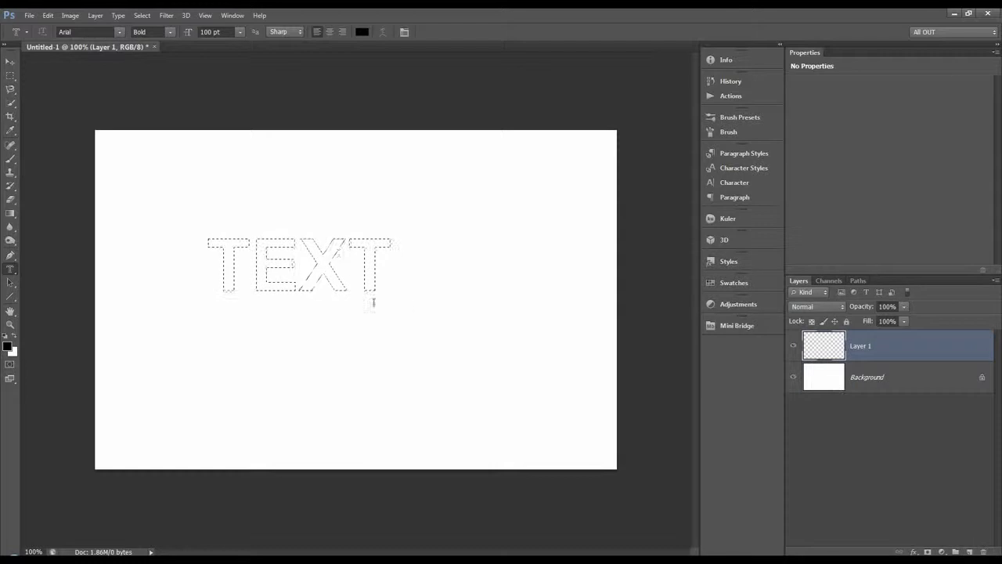
left_click(10, 75)
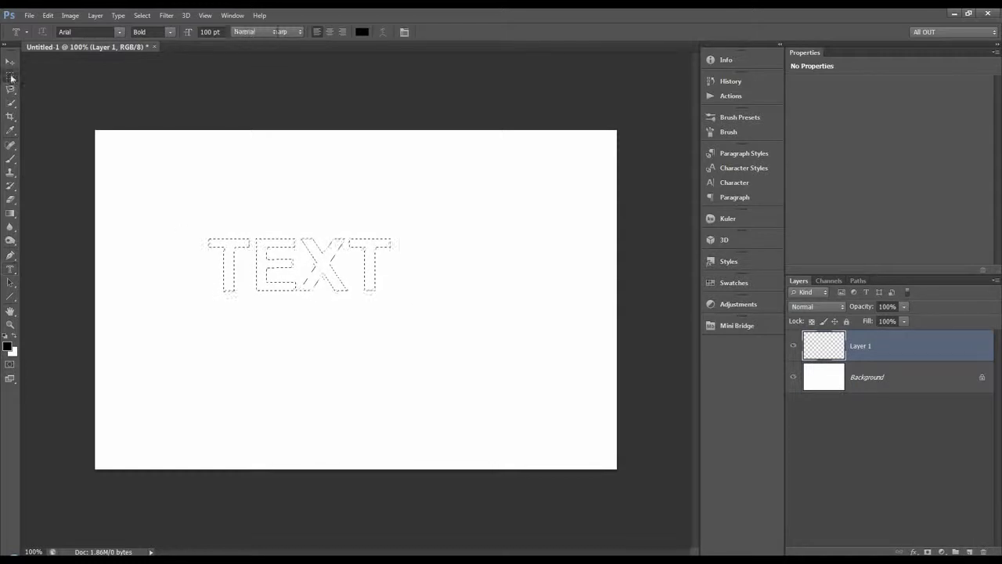
right_click(228, 248)
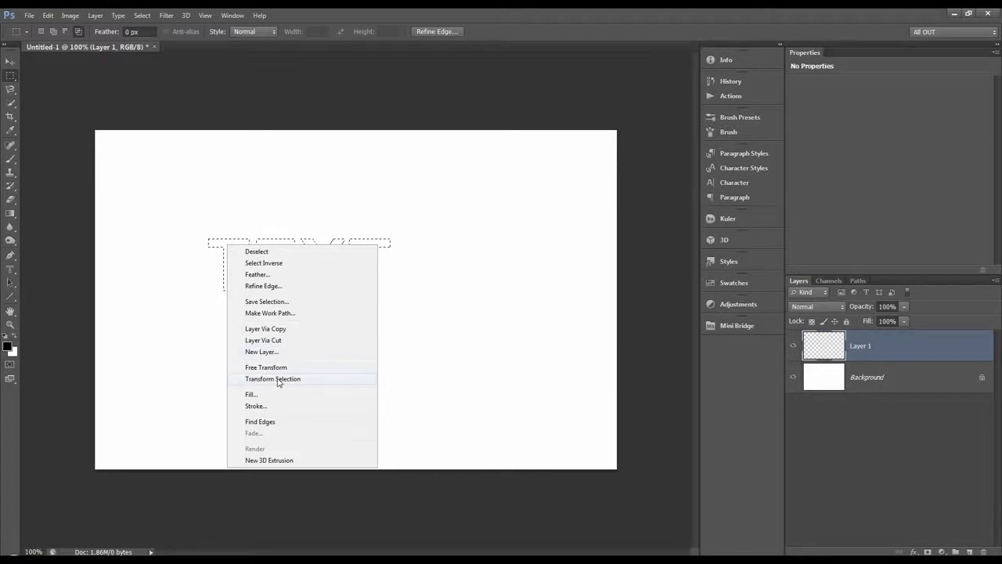
left_click(348, 377)
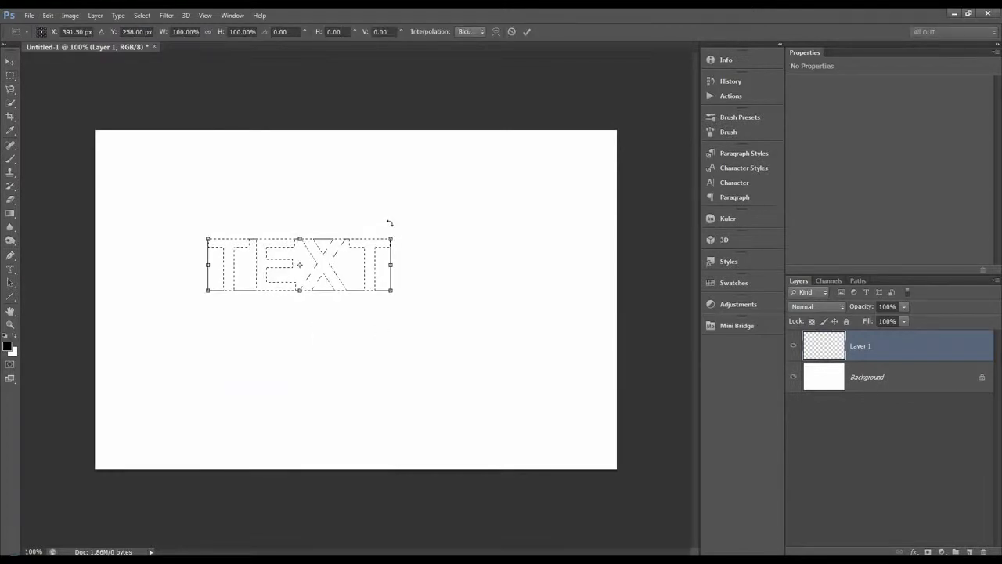
left_click_drag(393, 236, 457, 199)
left_click_drag(406, 268, 439, 296)
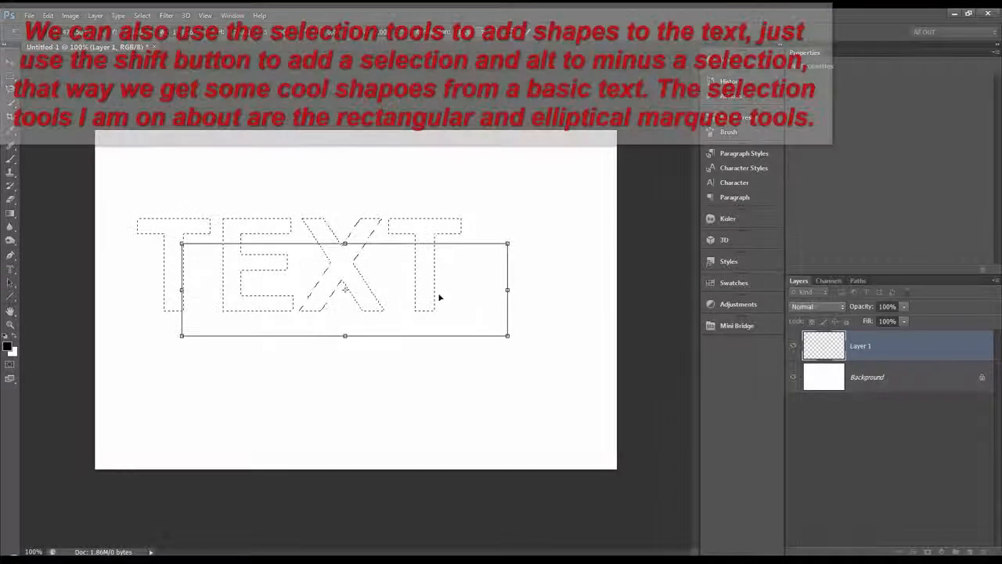
left_click(529, 37)
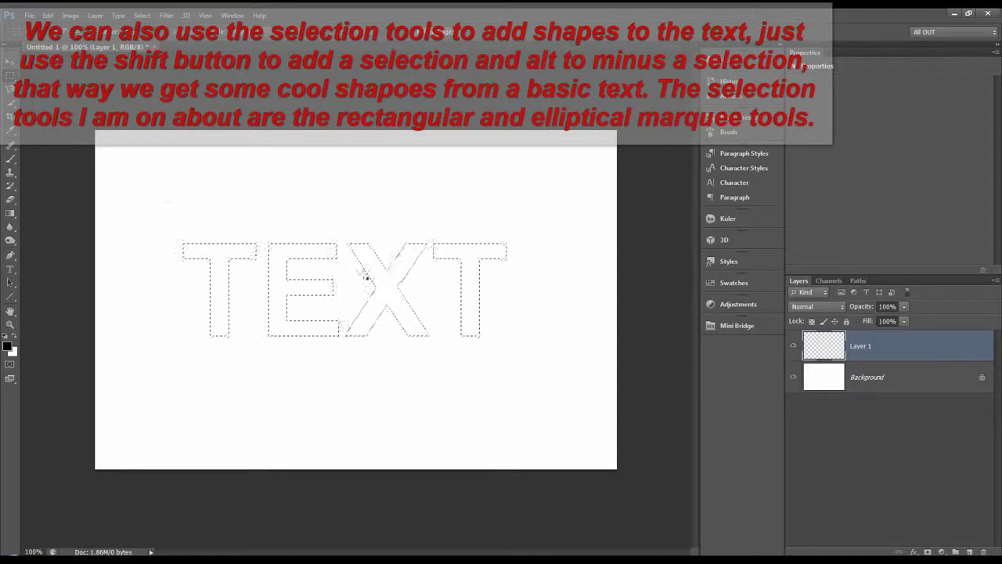
Fill the TEXT selection on the new layer with a diagonal linear rainbow gradient, and deselect it.
left_click(10, 213)
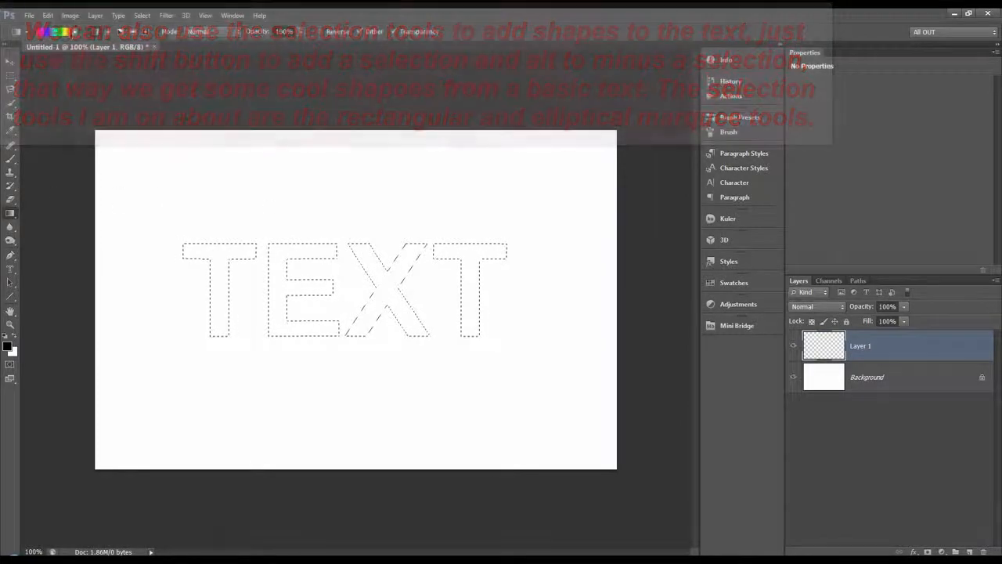
left_click(74, 32)
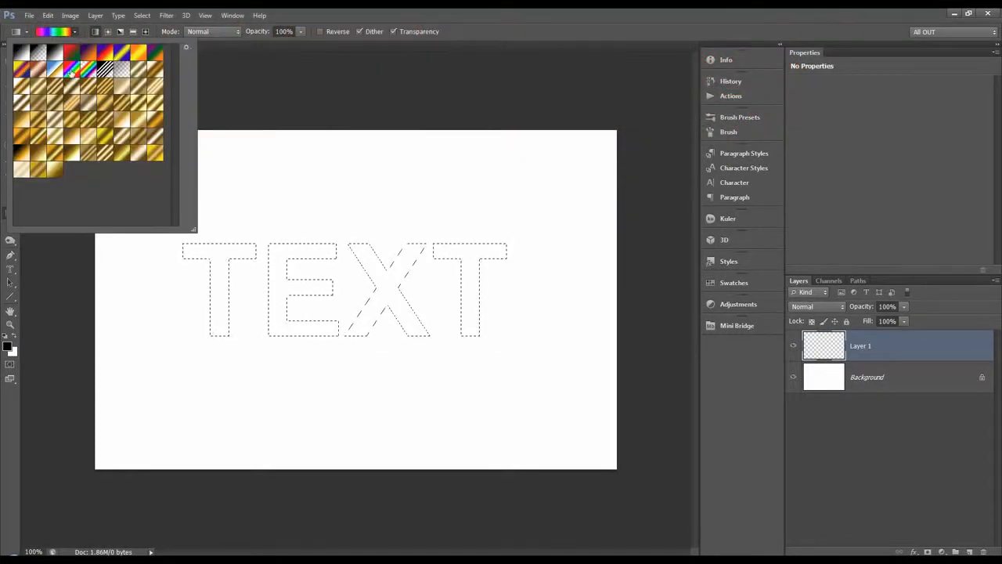
left_click(75, 36)
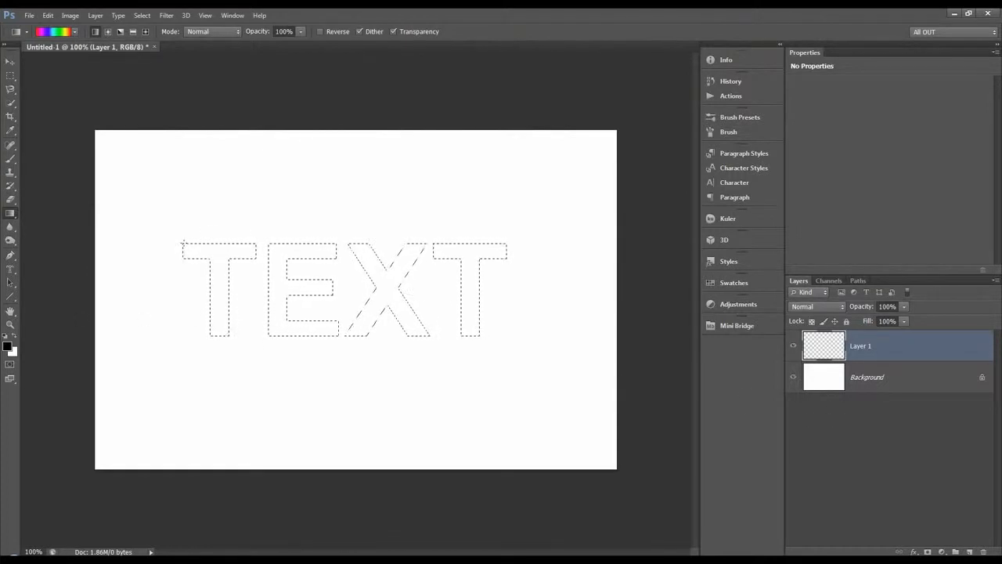
left_click_drag(533, 333, 532, 333)
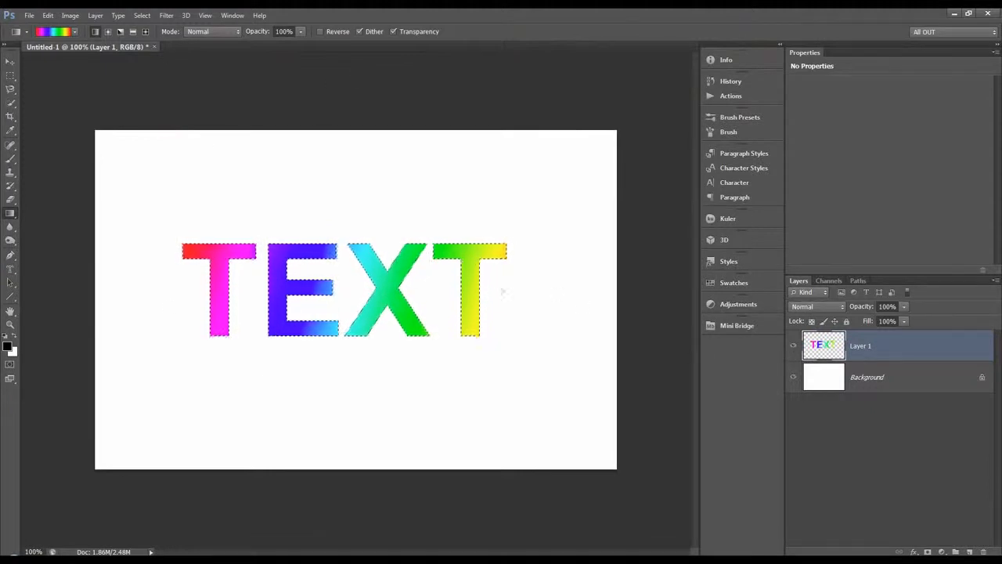
left_click(11, 269)
key("ctrl+d")
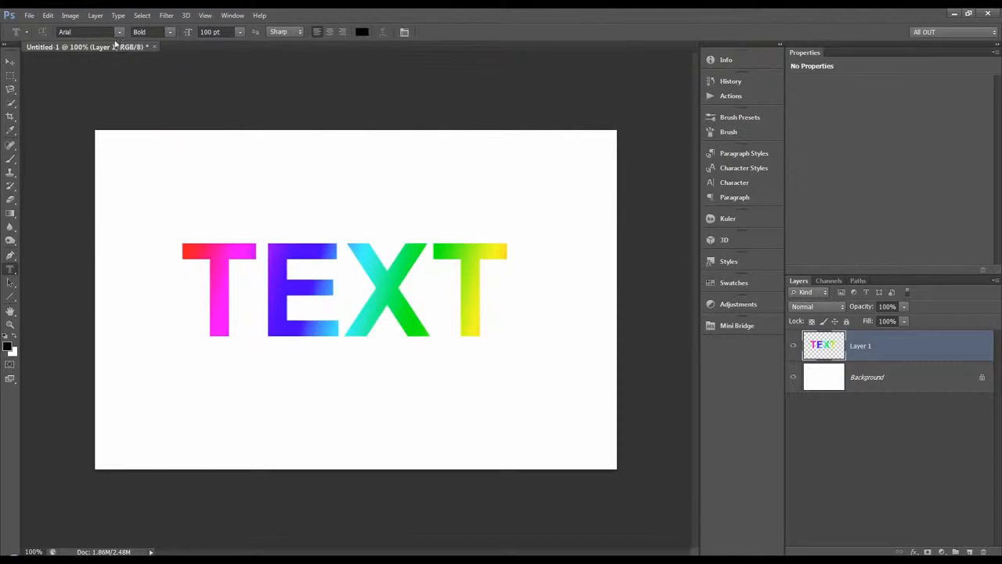
Open the Type preferences, and switch to the Interface preferences containing the UI text options.
left_click(47, 15)
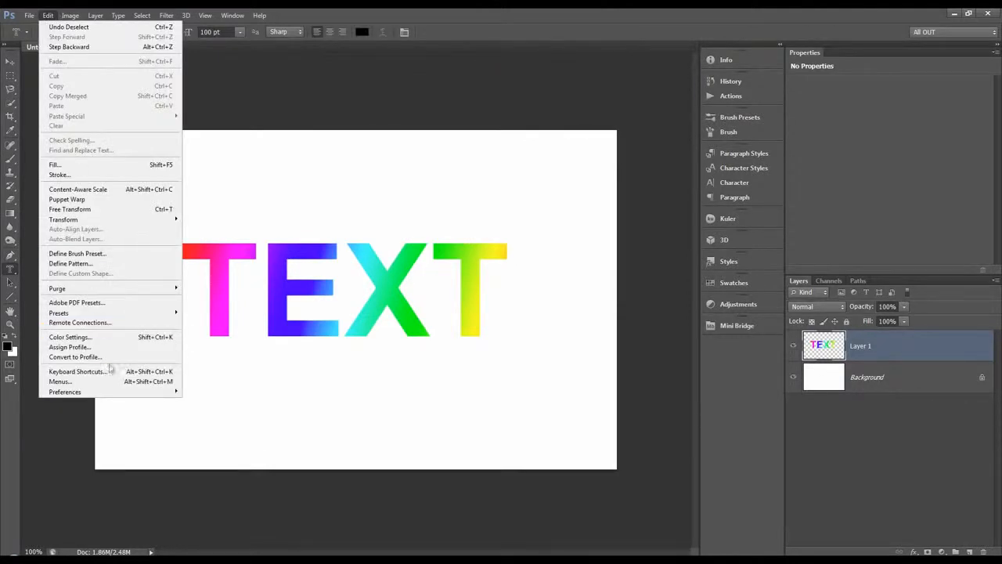
mouse_move(113, 392)
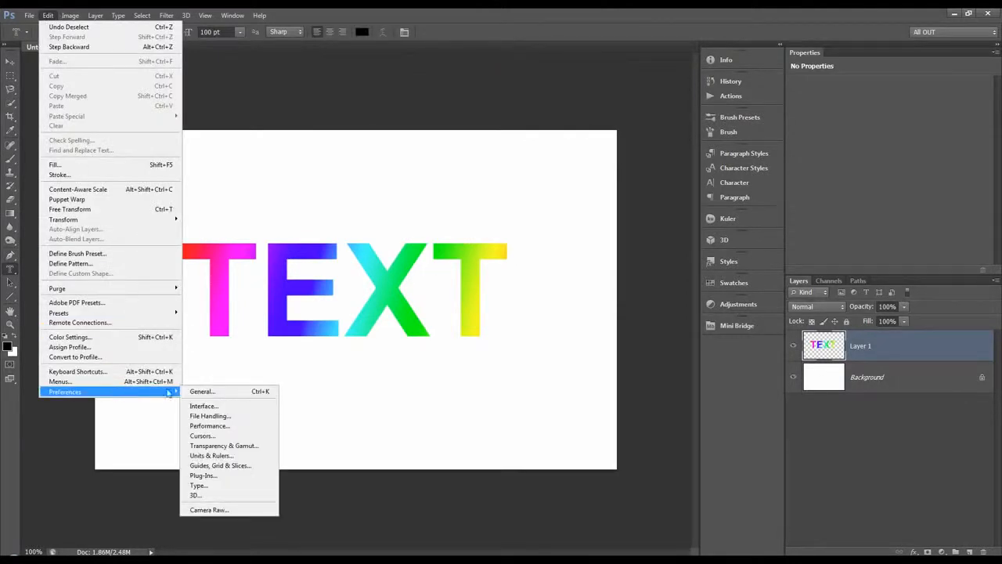
left_click(213, 485)
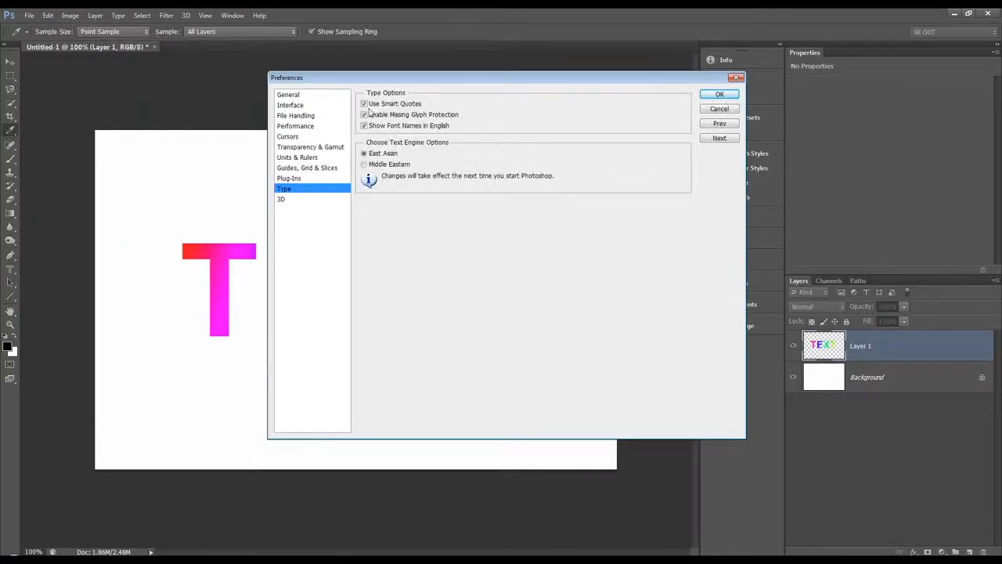
left_click(298, 116)
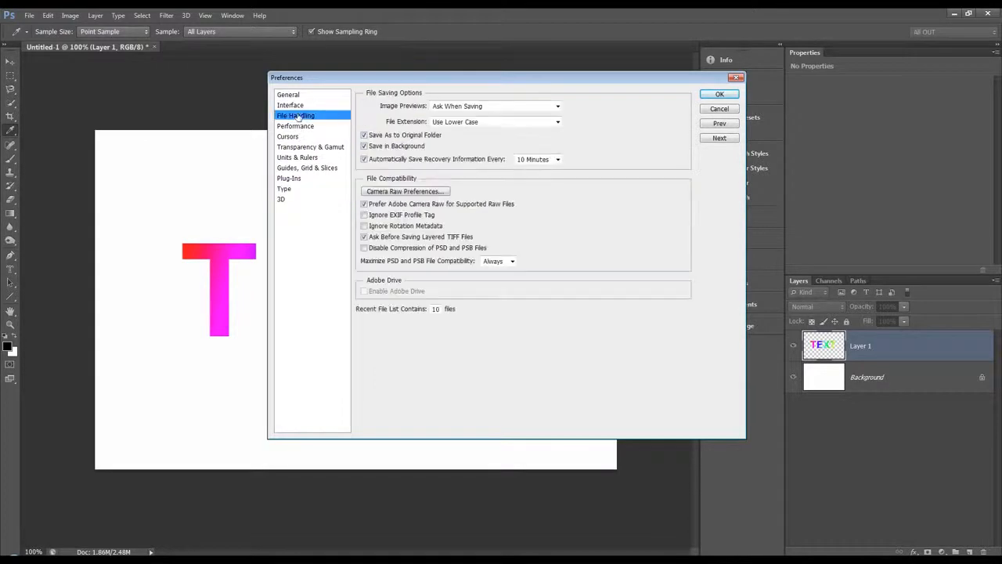
key("Up")
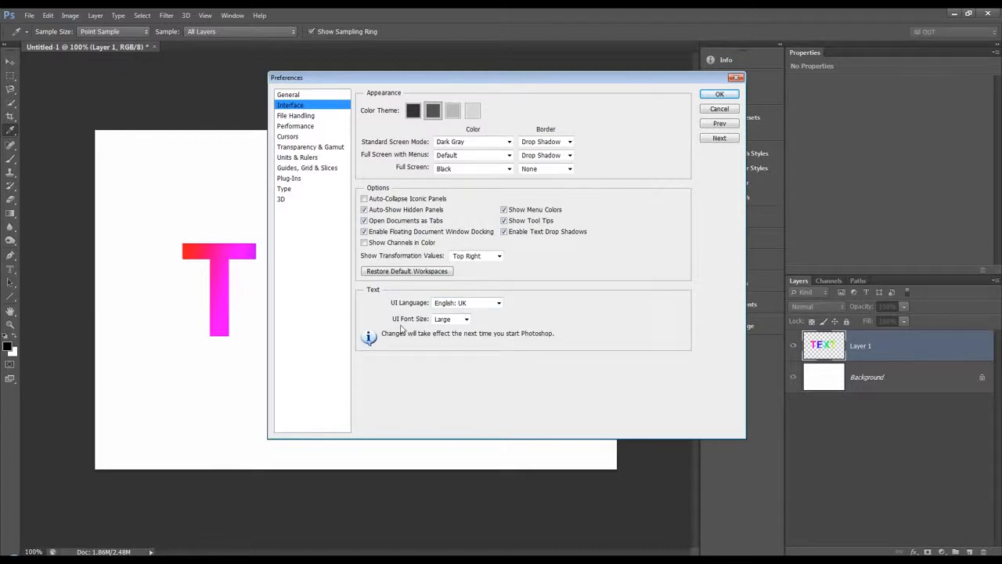
Check the available UI font sizes, keep Large selected, and accept the preferences.
left_click(465, 320)
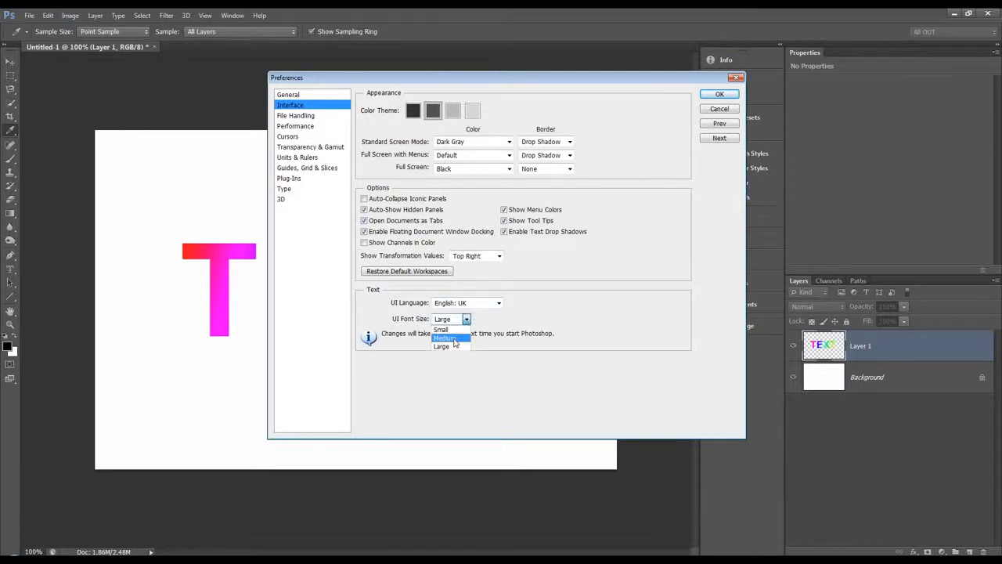
left_click(466, 320)
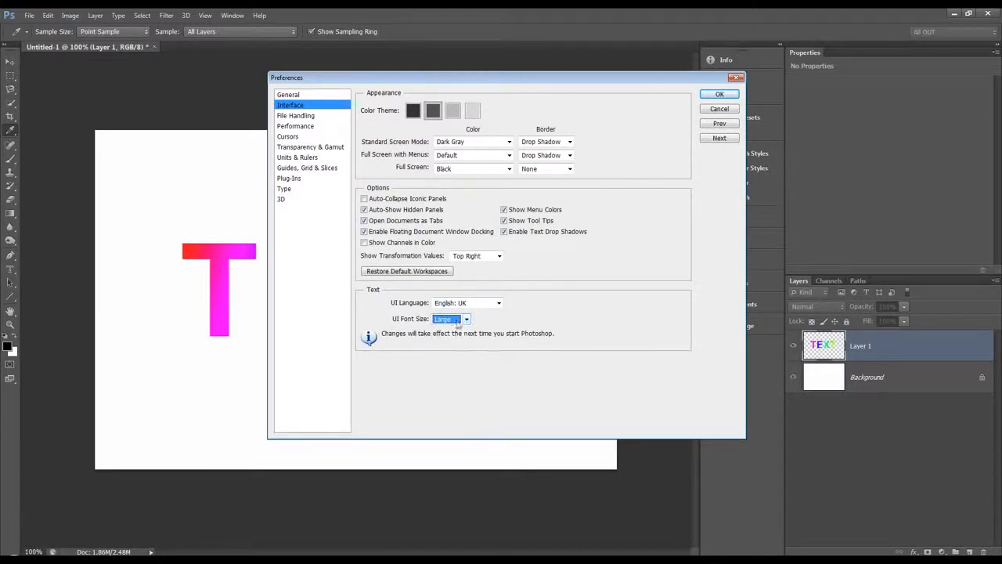
left_click(721, 94)
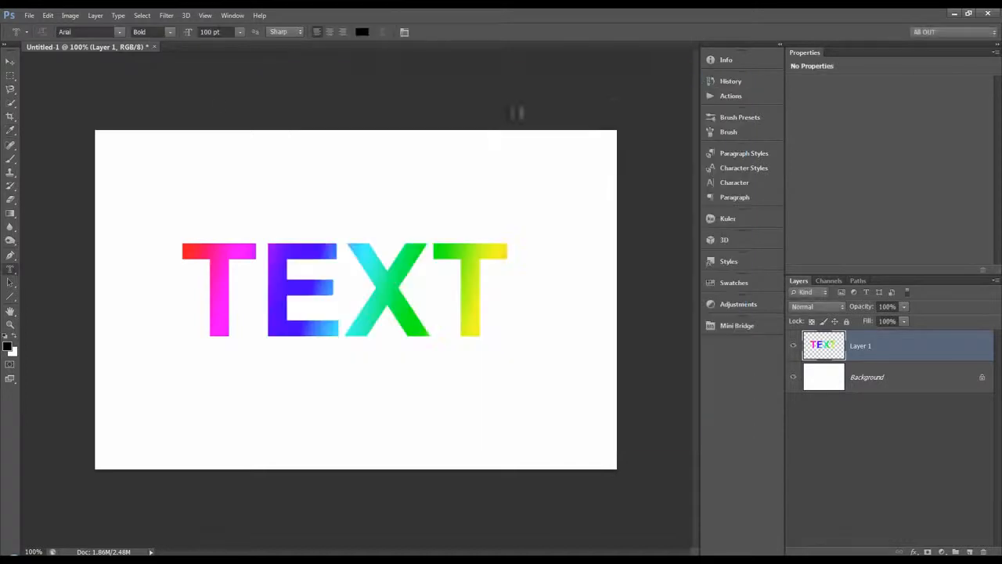
Browse the installed fonts and their sample previews without changing Arial, and display the available type tool variants.
left_click(119, 31)
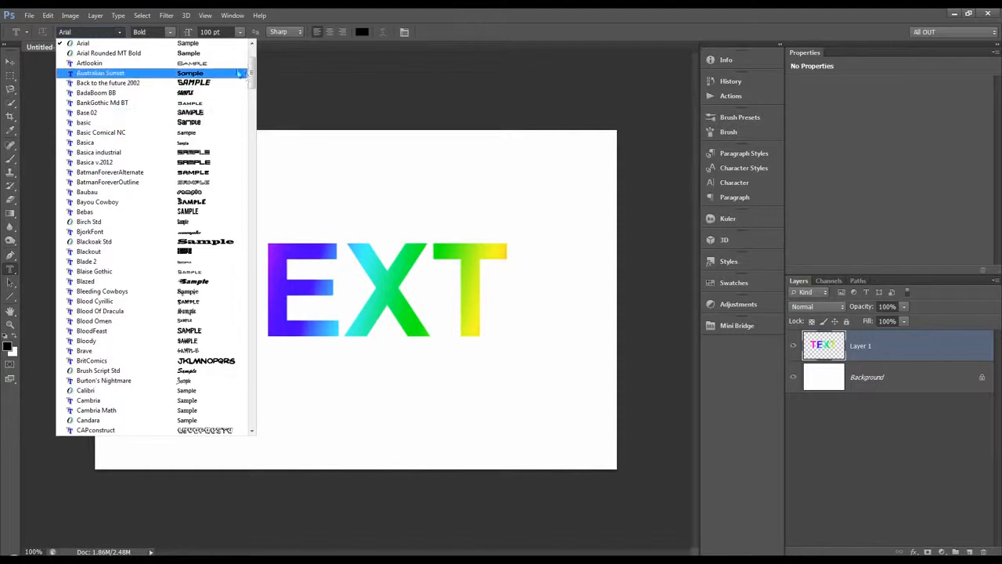
mouse_move(251, 76)
left_mouse_down()
mouse_move(247, 131)
mouse_move(243, 65)
left_mouse_up()
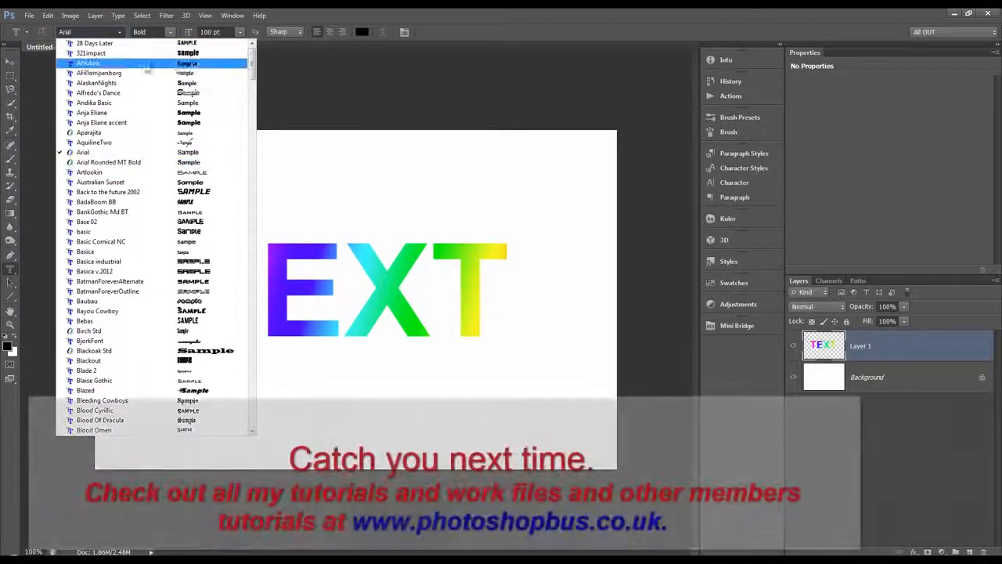
left_click(122, 35)
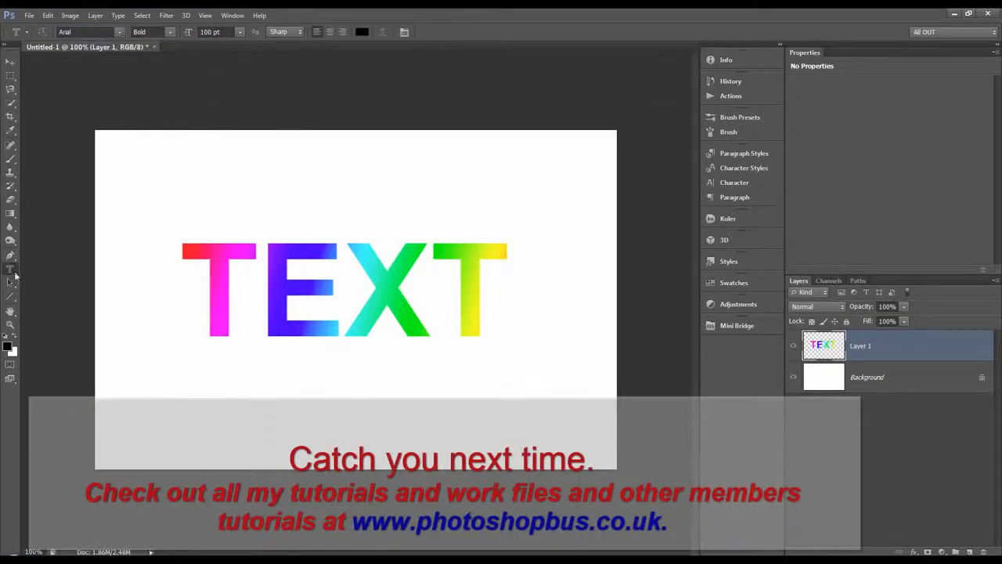
right_click(14, 272)
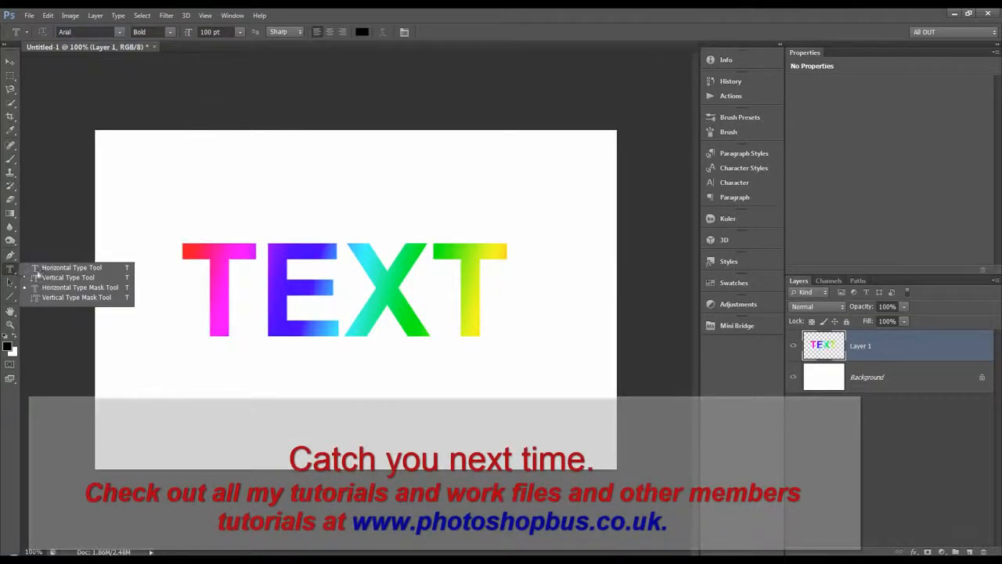